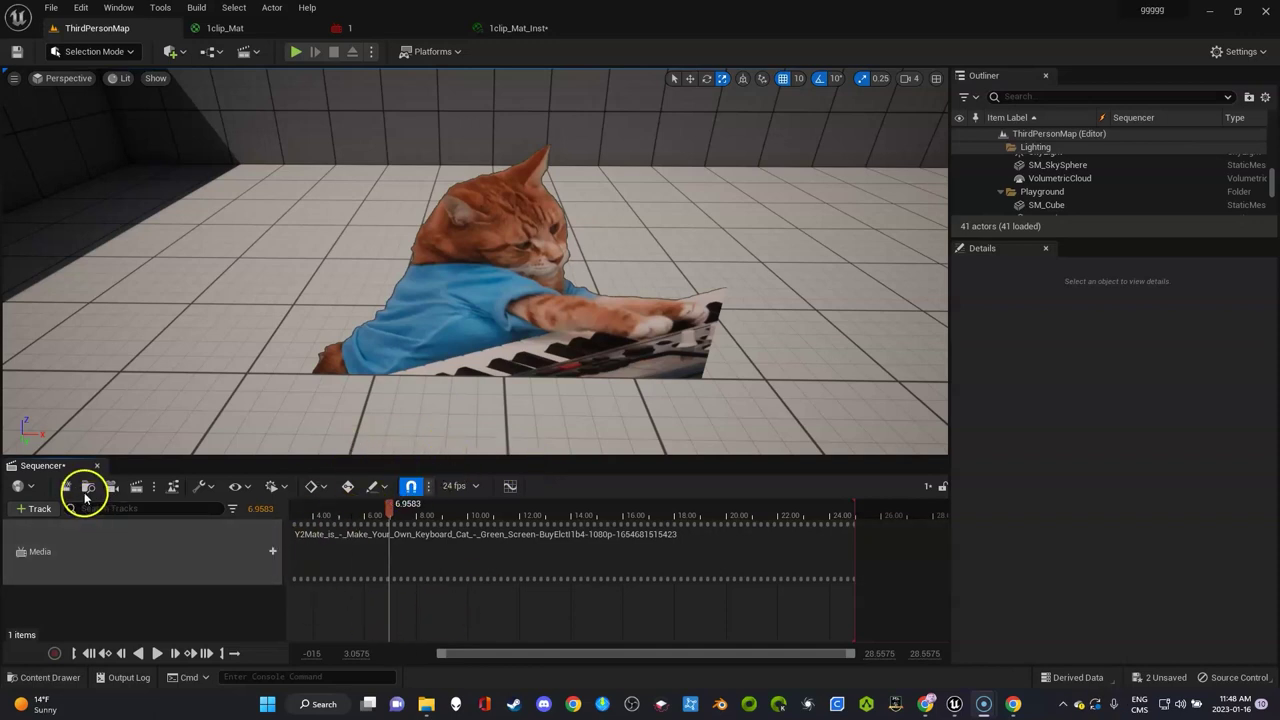
Step: Find the Apple ProRes Media plugin with the search "apple pro res" and enable it
{"action": "left_click", "coordinate": [154, 490]}
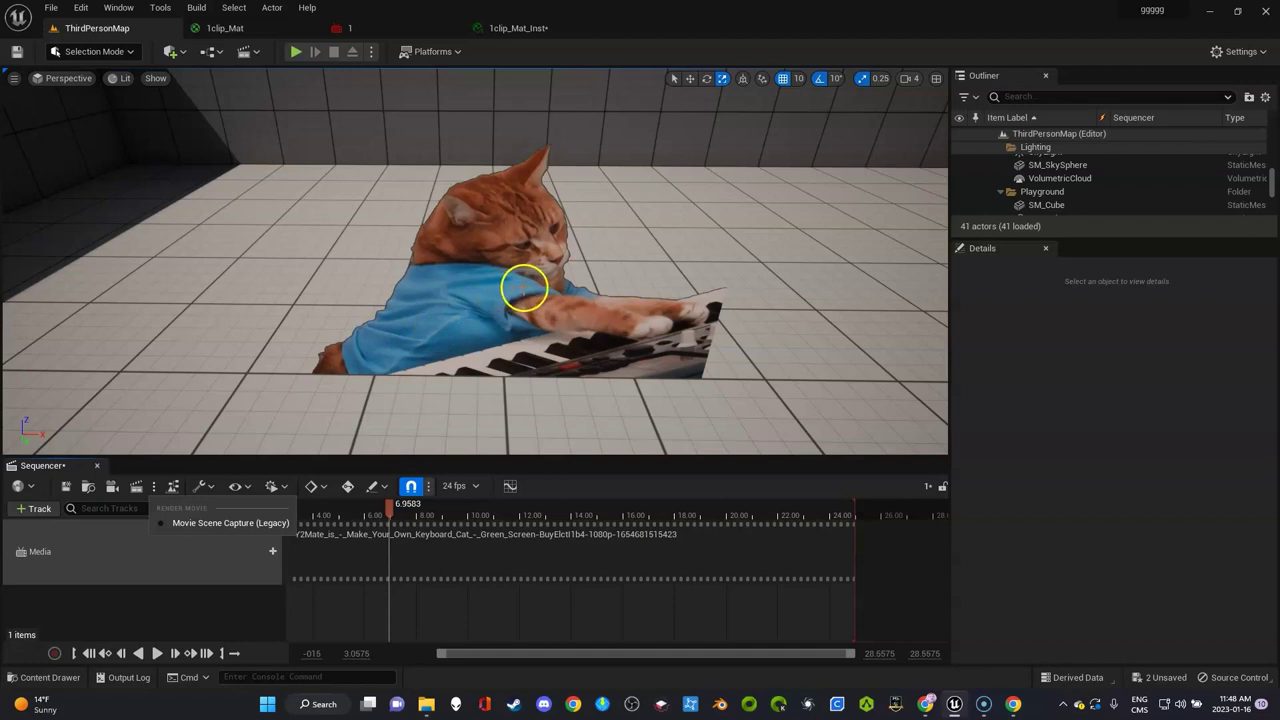
{"action": "left_click", "coordinate": [156, 489]}
{"action": "left_click", "coordinate": [83, 10]}
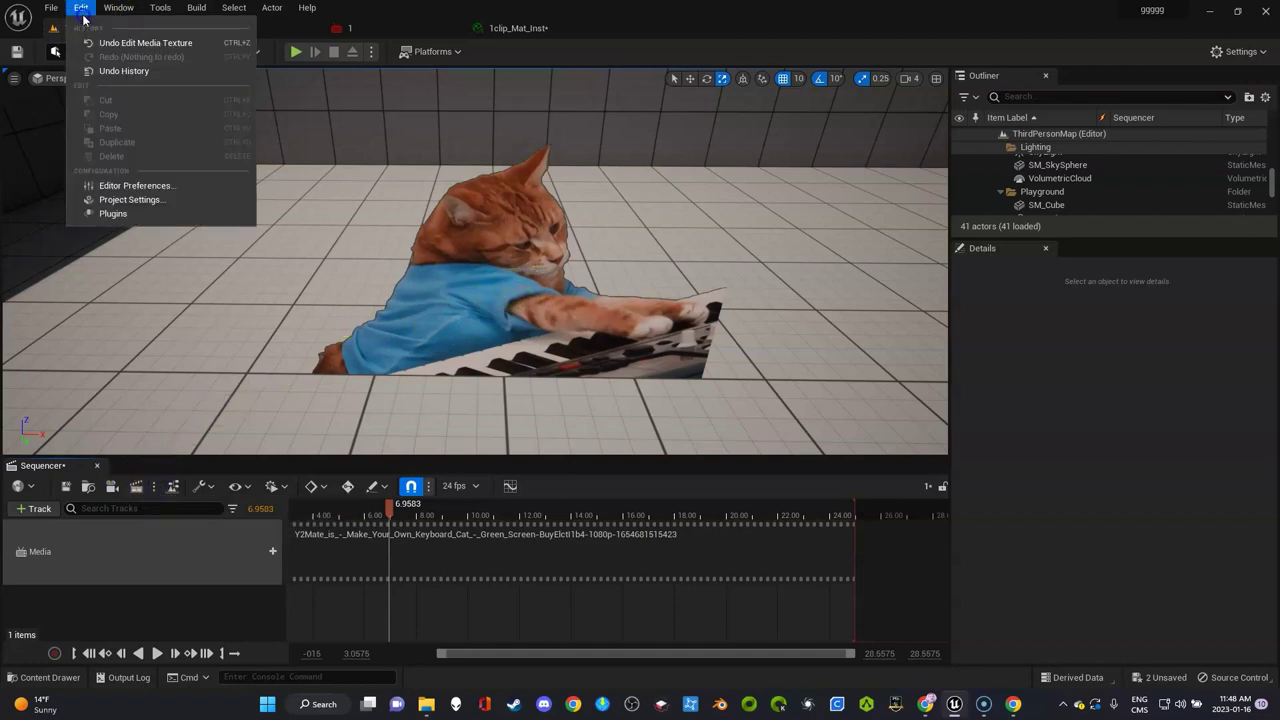
{"action": "left_click", "coordinate": [134, 210]}
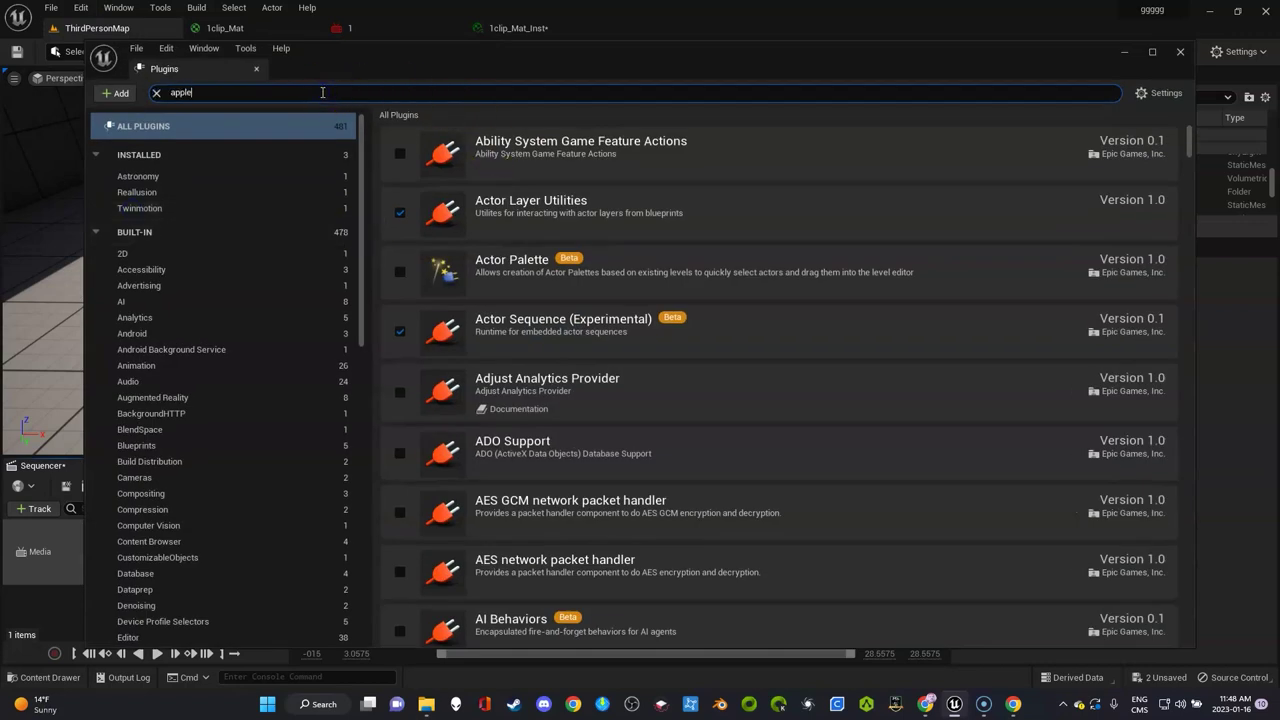
{"action": "type", "text": "apple pro res"}
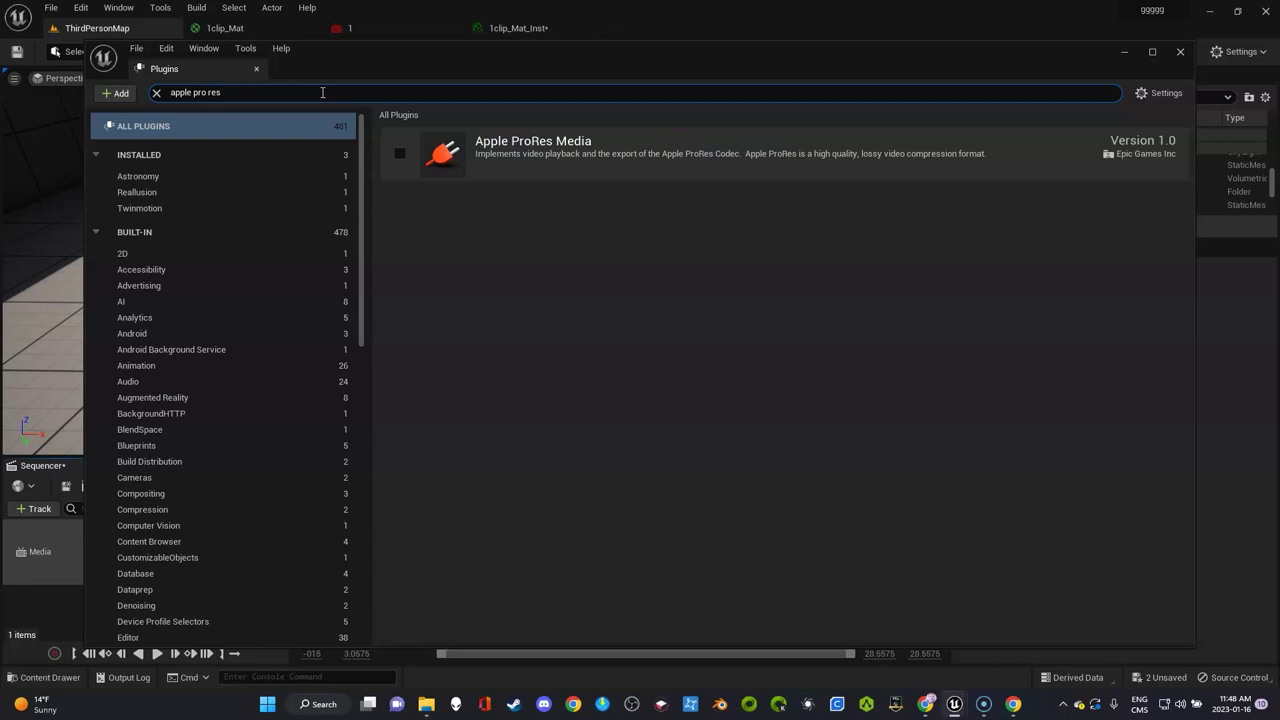
{"action": "left_click", "coordinate": [399, 153]}
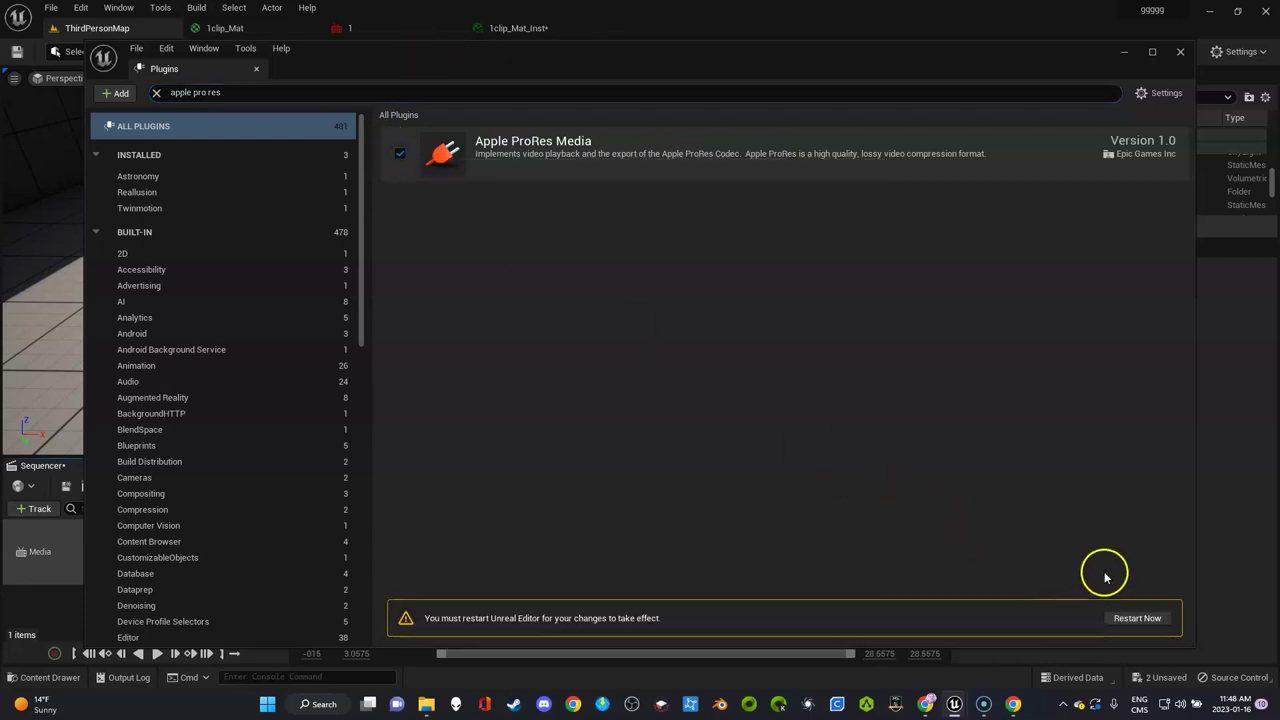
Step: Search the plugins for "movie", then restart the editor, saving the changed assets 1 and 1clip_Mat_Inst
{"action": "left_click", "coordinate": [157, 93]}
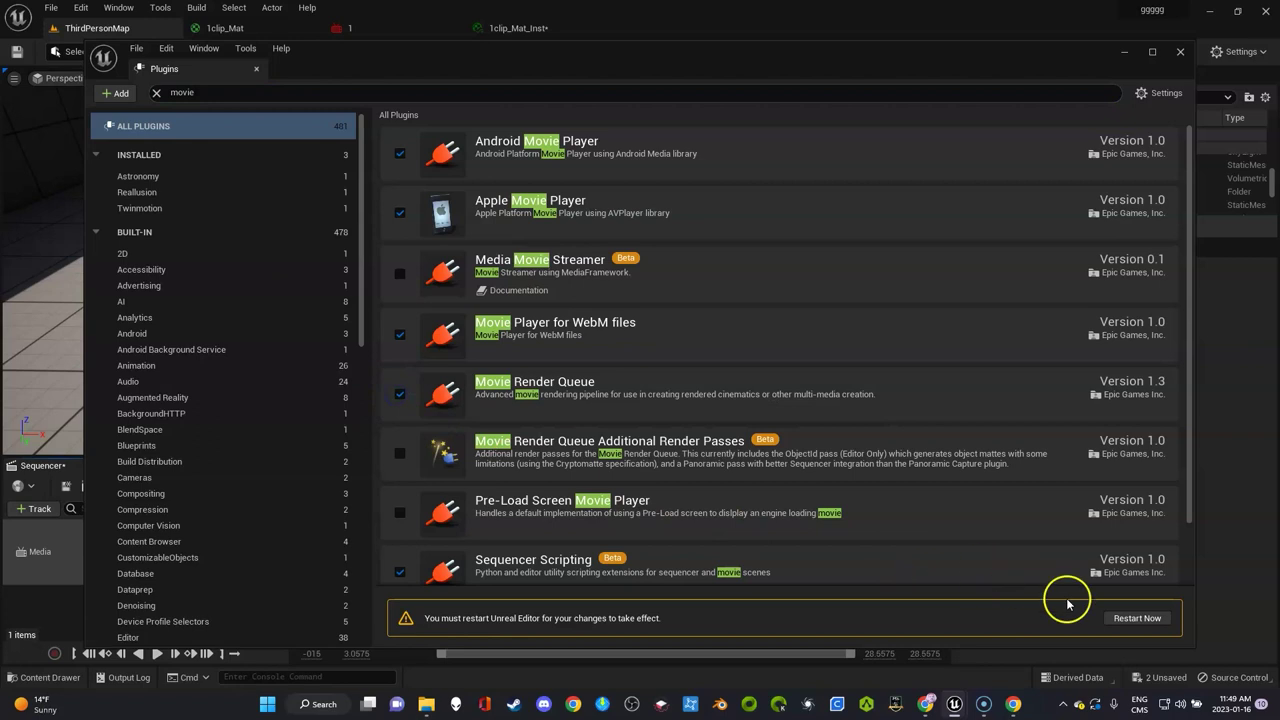
{"action": "left_click", "coordinate": [1137, 618]}
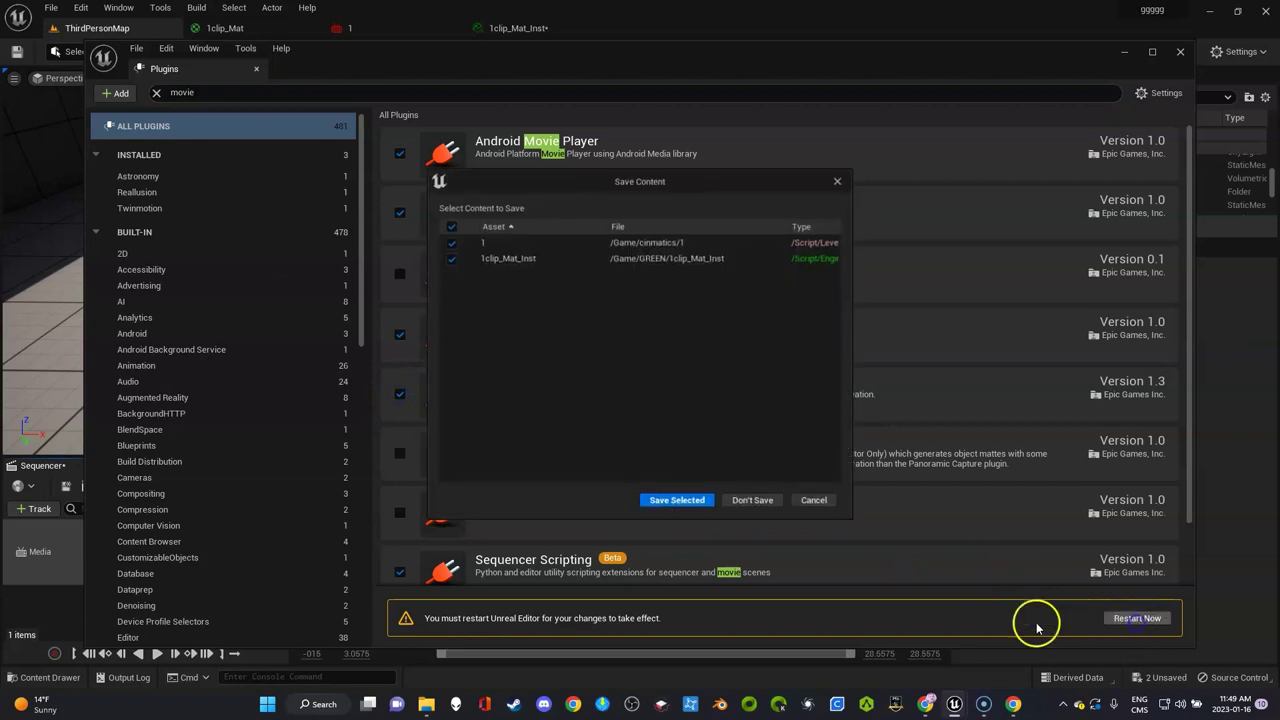
{"action": "left_click", "coordinate": [678, 512]}
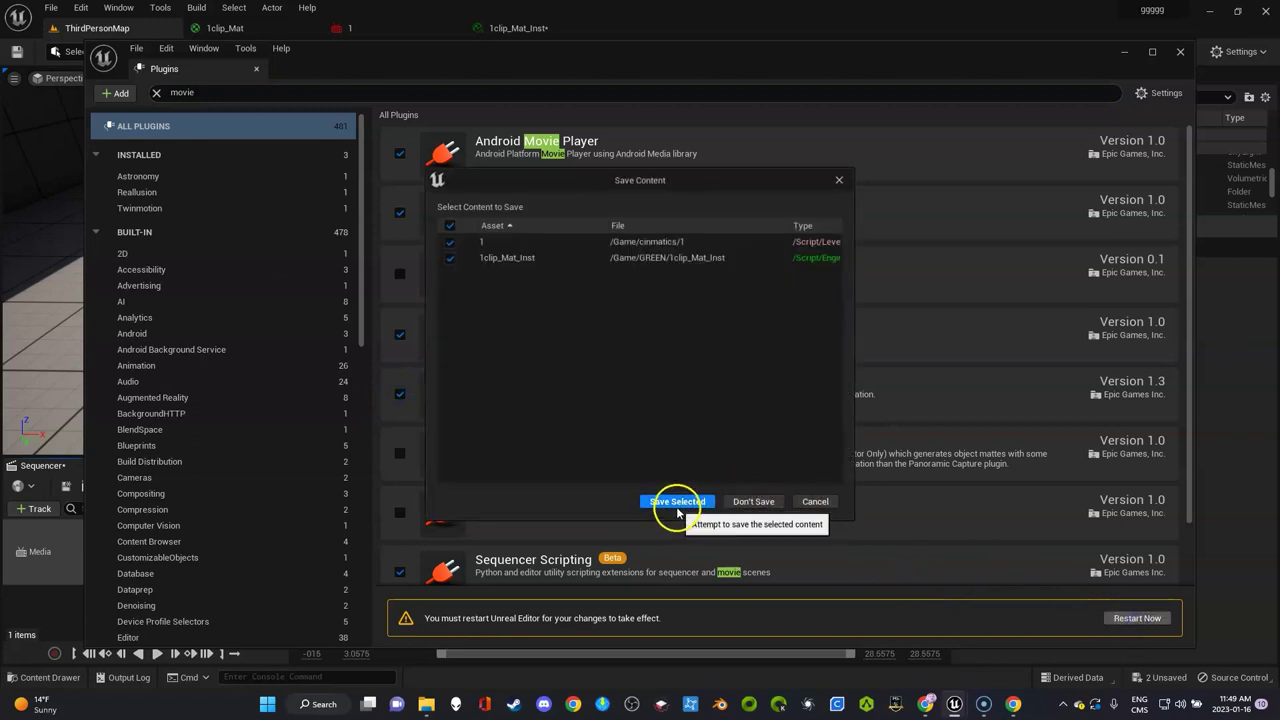
{"action": "left_click", "coordinate": [1056, 296]}
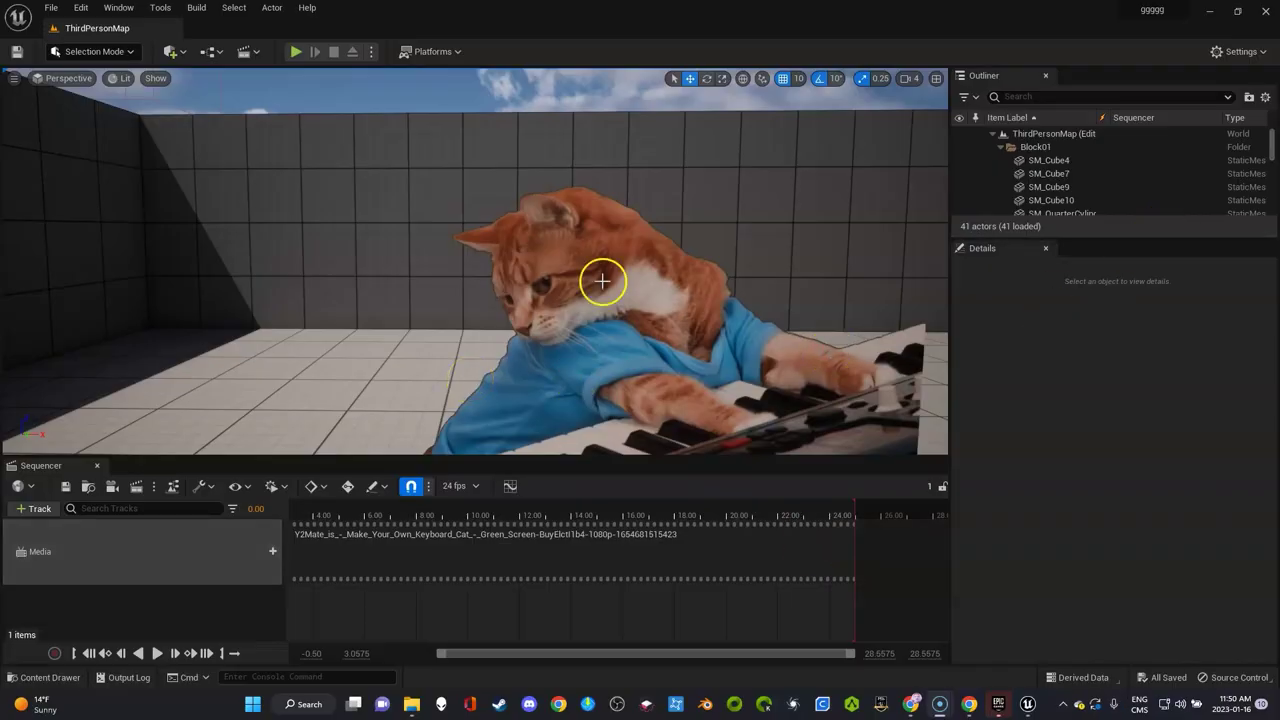
Step: Set the viewport camera speed to 1 and reframe the view around the keyboard cat
{"action": "left_click", "coordinate": [909, 80]}
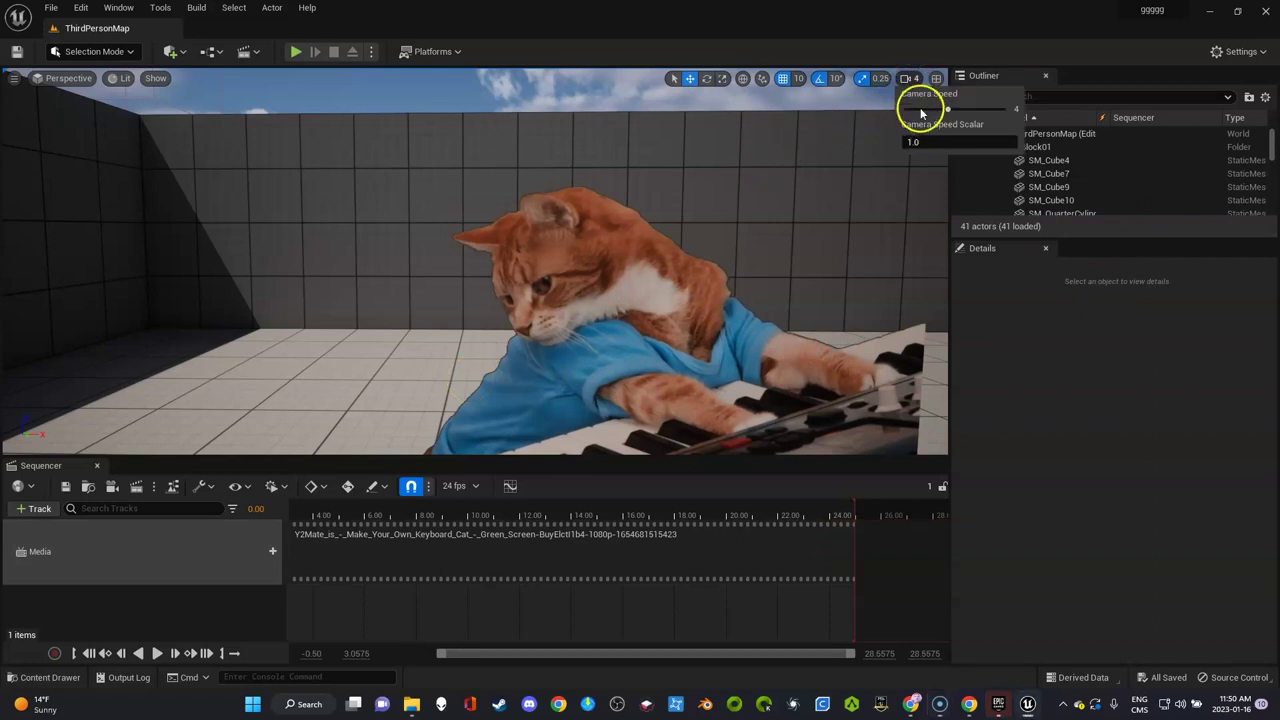
{"action": "left_click", "coordinate": [638, 390]}
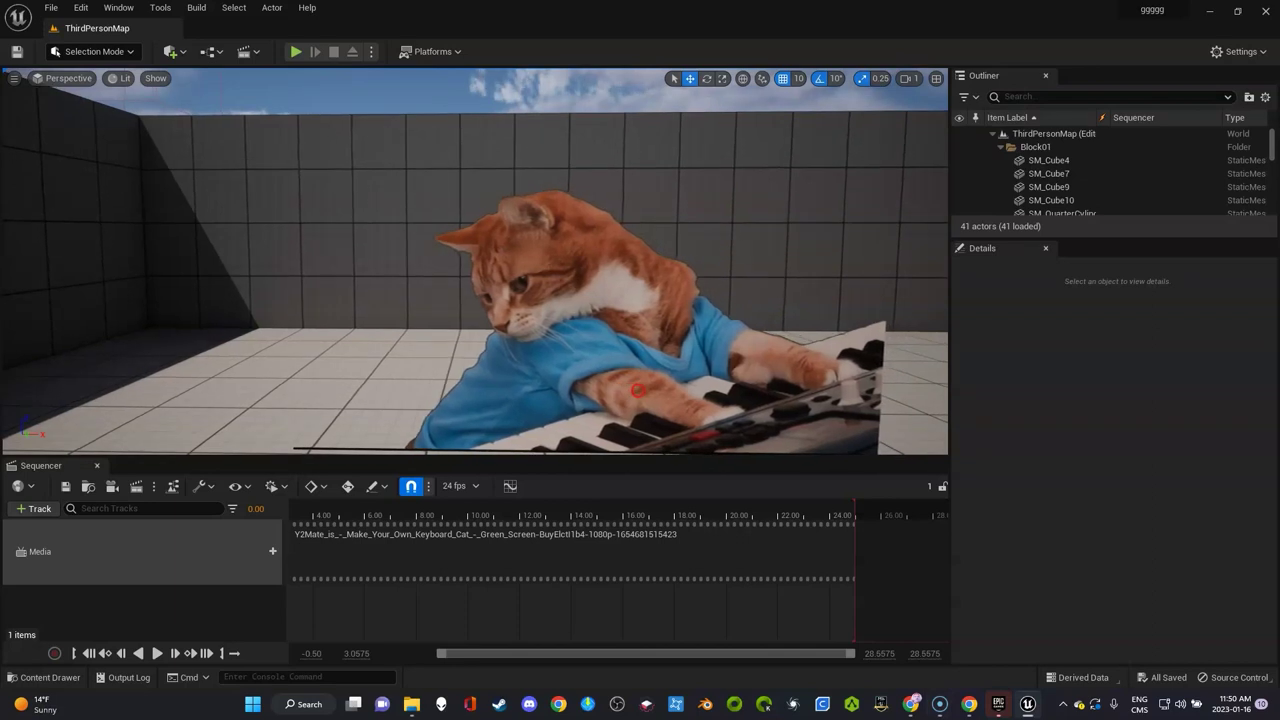
{"action": "key", "text": "Left"}
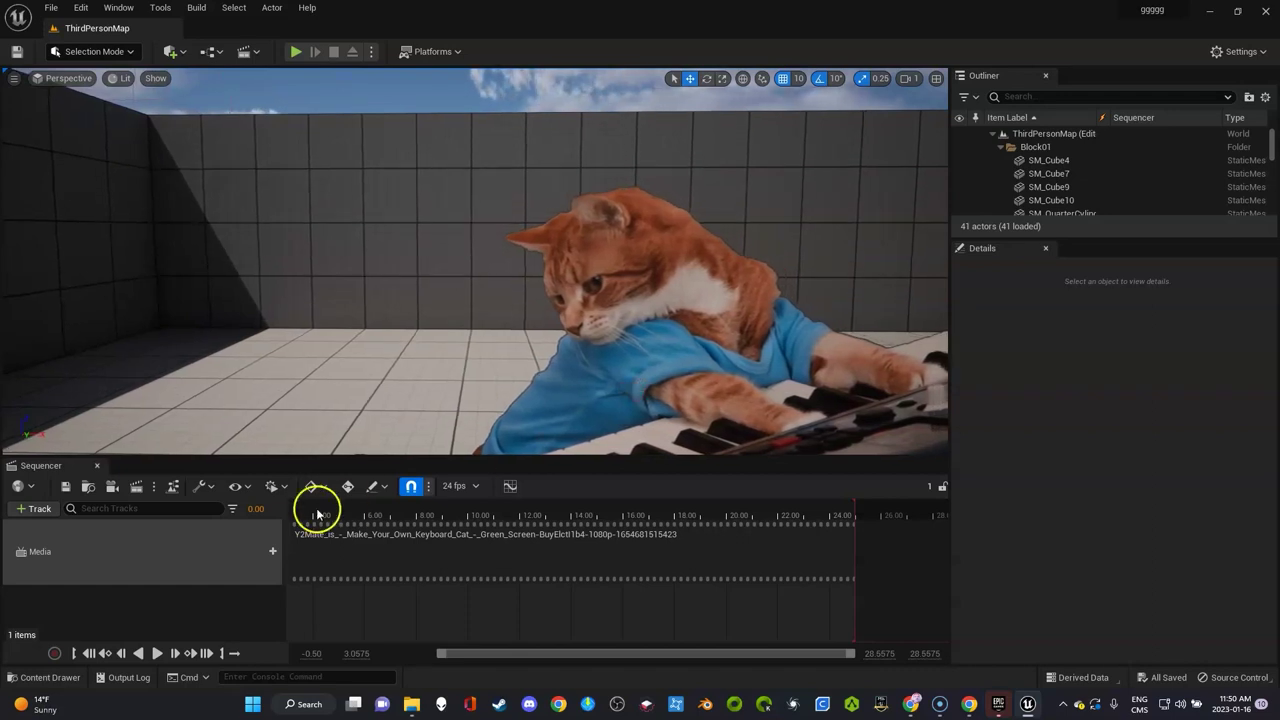
Step: Create a cine camera in the sequence and set its filmback to 16:9 DSLR
{"action": "left_click", "coordinate": [110, 486]}
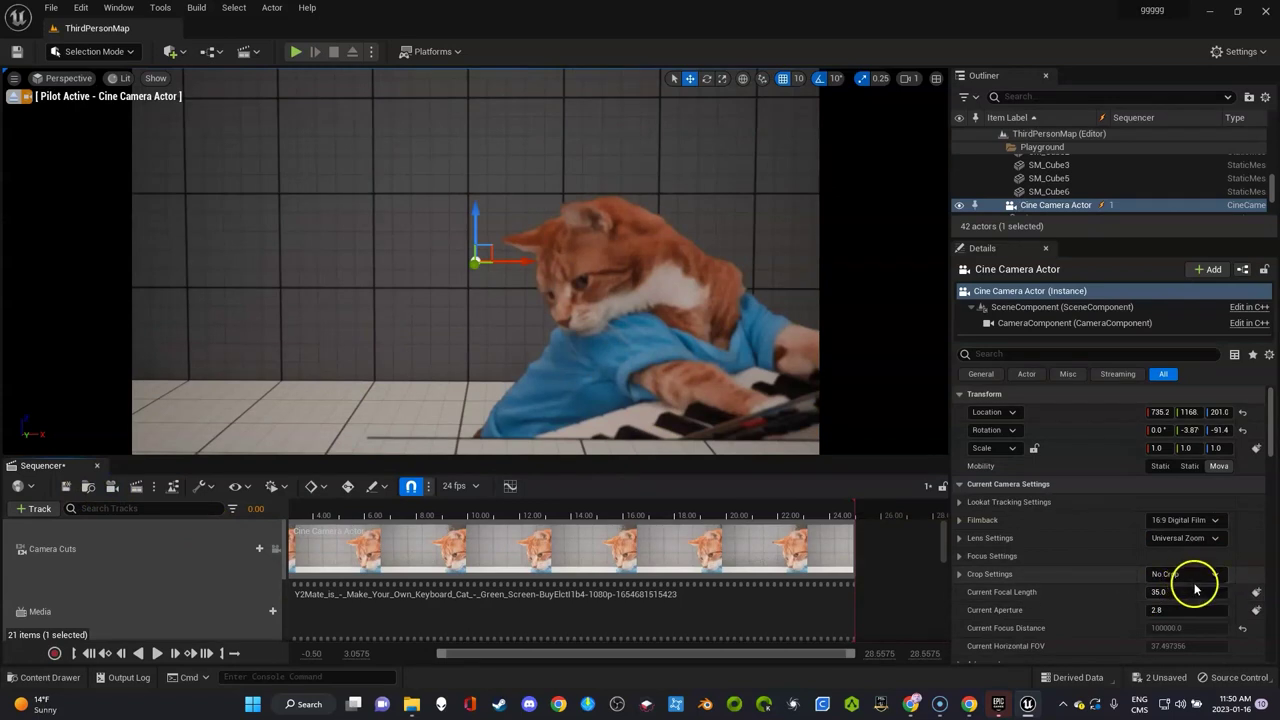
{"action": "left_click", "coordinate": [1200, 522]}
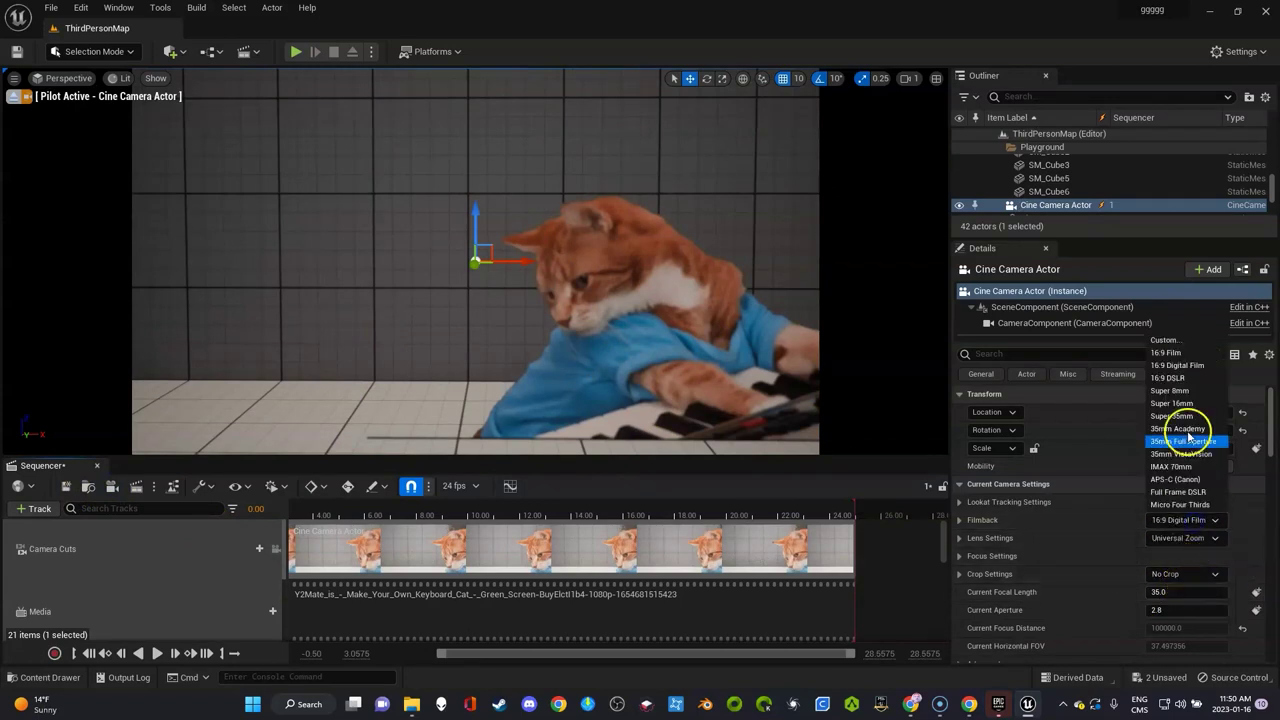
{"action": "left_click", "coordinate": [1177, 380]}
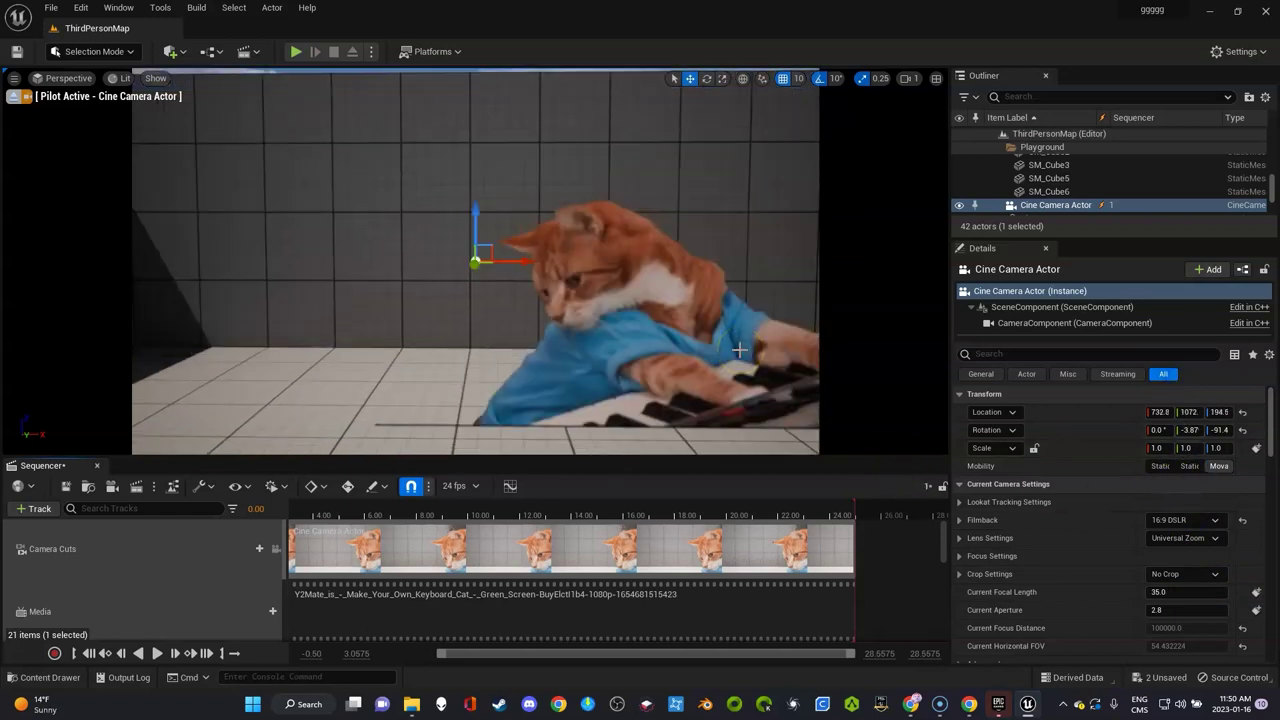
Step: Rename the new cine camera's track in the sequence to cam1
{"action": "scroll", "coordinate": [209, 551], "scroll_direction": "down", "scroll_amount": 1}
{"action": "scroll", "coordinate": [209, 551], "scroll_direction": "down", "scroll_amount": 3}
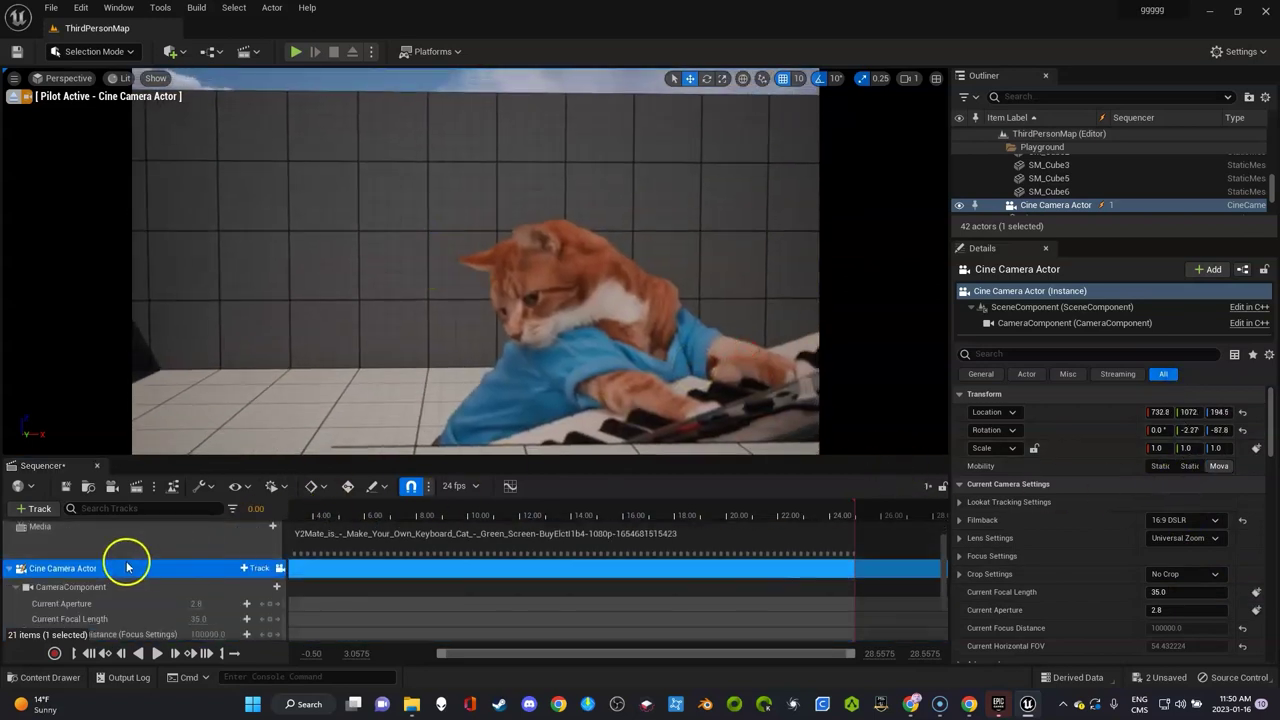
{"action": "double_click", "coordinate": [60, 568]}
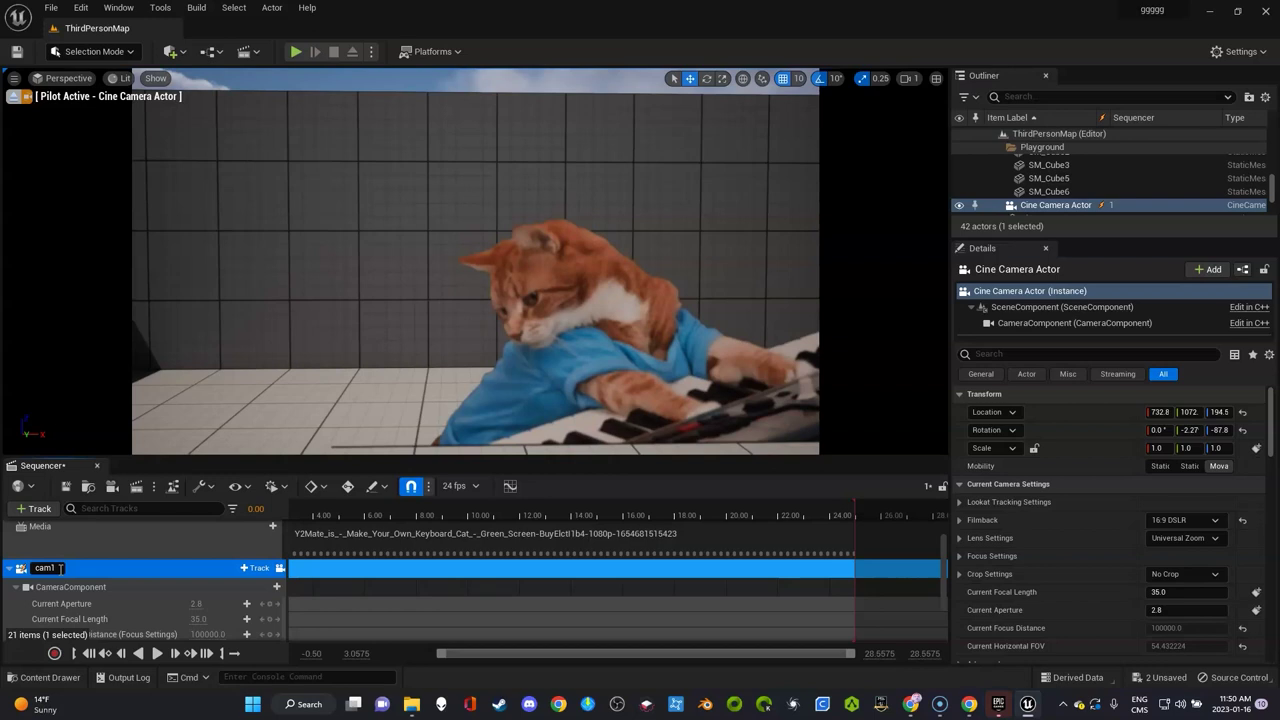
{"action": "type", "text": "cam1"}
{"action": "left_click", "coordinate": [117, 573]}
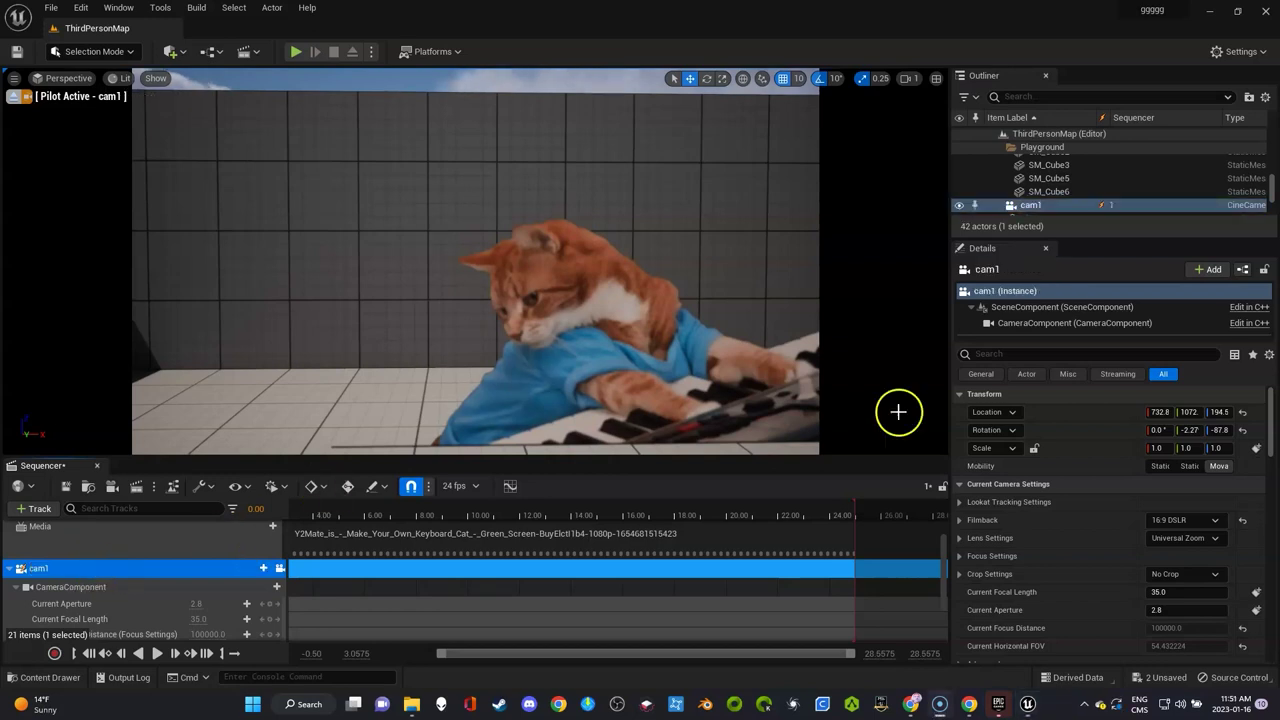
Step: Set the focus method of cam1 to Disable in its focus settings
{"action": "scroll", "coordinate": [1176, 572], "scroll_direction": "down", "scroll_amount": 1}
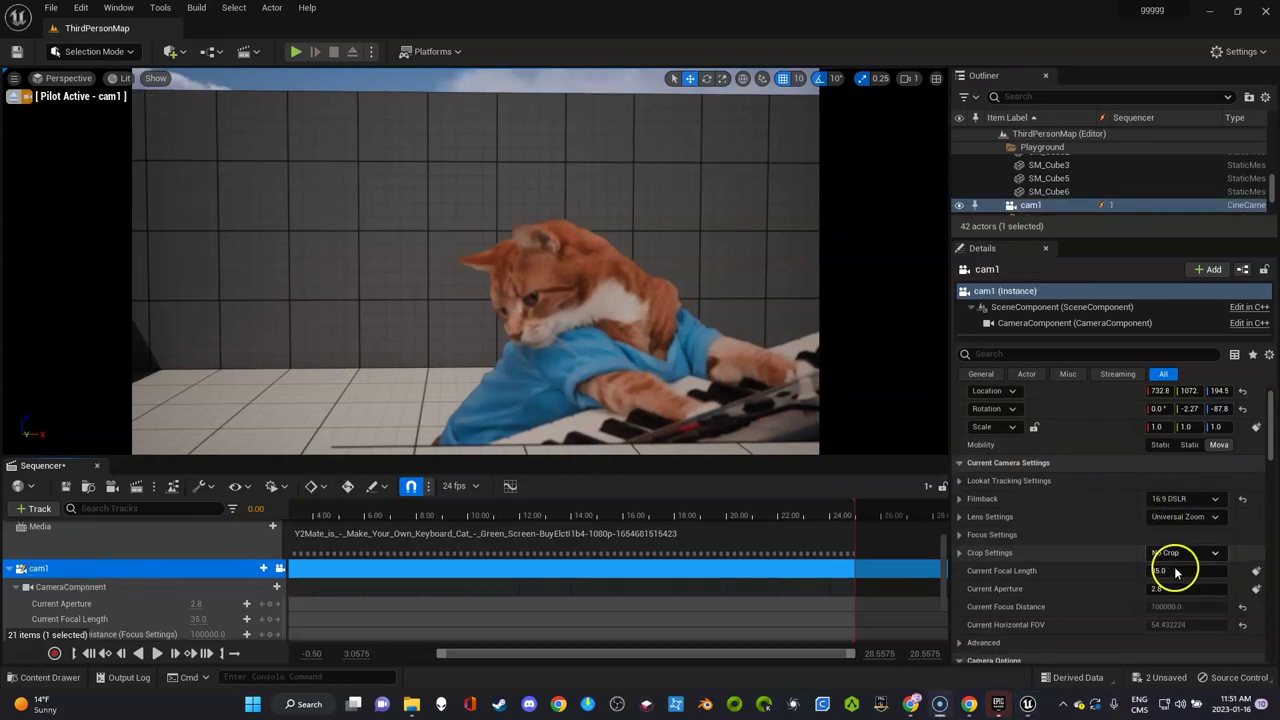
{"action": "left_click", "coordinate": [961, 535]}
{"action": "left_click", "coordinate": [1185, 553]}
{"action": "left_click", "coordinate": [1175, 604]}
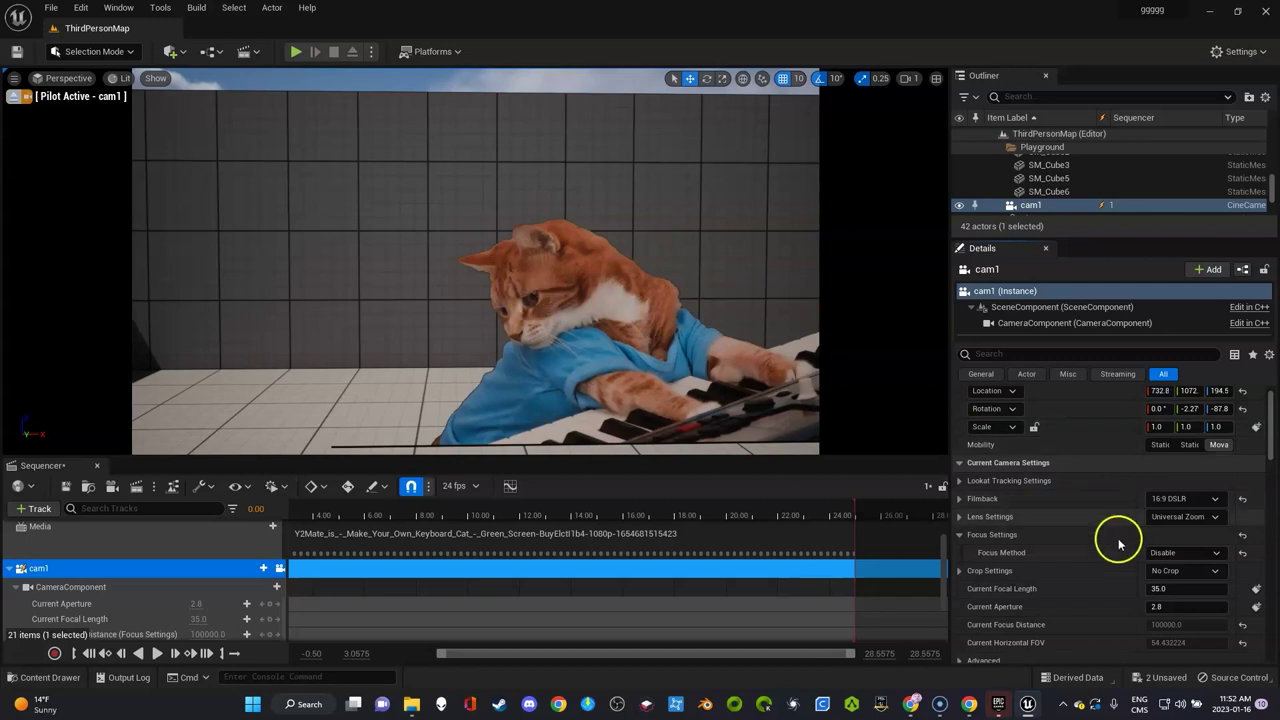
Step: Set cam1's current focal length to 80 and reposition the camera to frame the cat
{"action": "left_click", "coordinate": [1158, 590]}
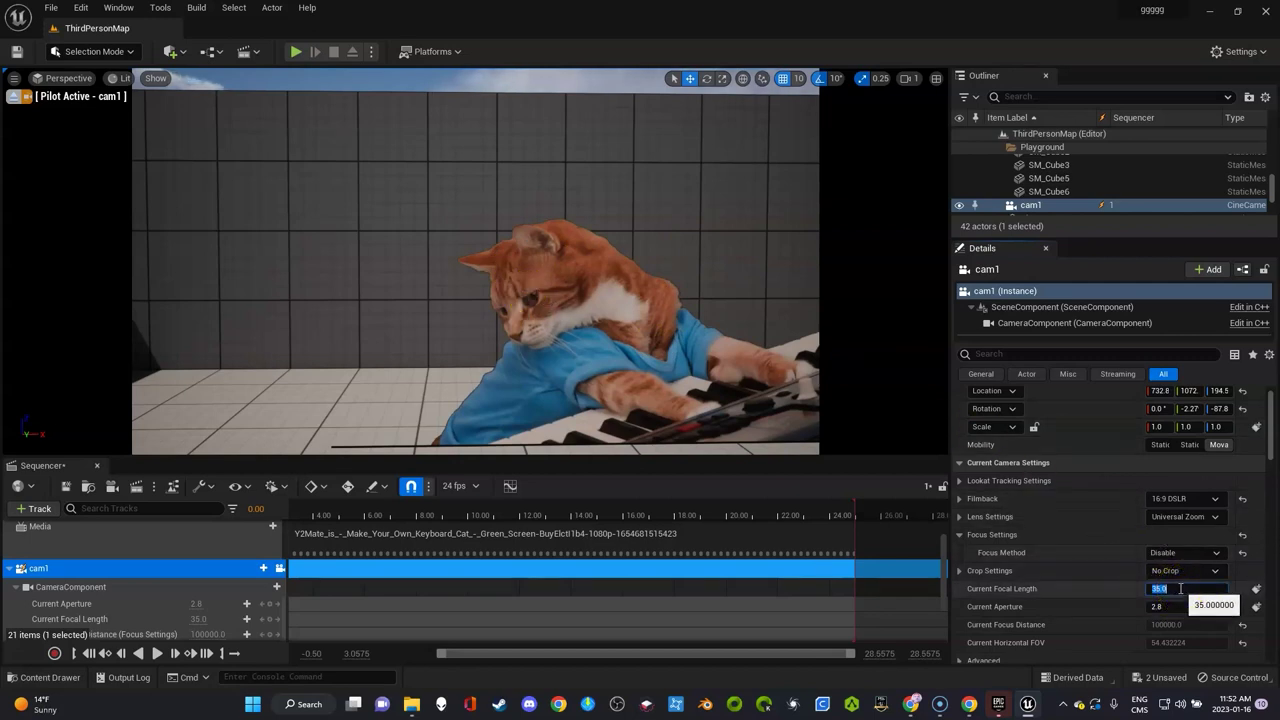
{"action": "type", "text": "80"}
{"action": "key", "text": "Return"}
{"action": "left_click_drag", "start_coordinate": [793, 418], "coordinate": [771, 403]}
{"action": "right_click_drag", "start_coordinate": [771, 403], "coordinate": [771, 401]}
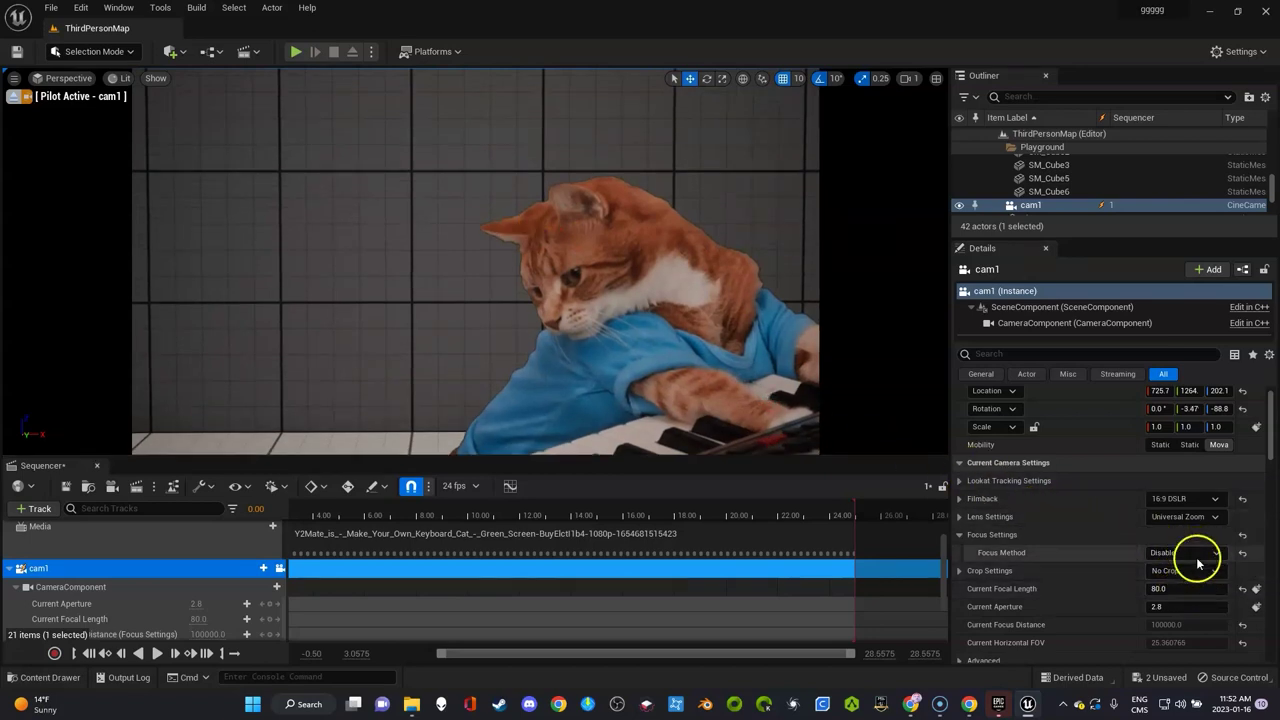
Step: Set cam1's focus method to Manual and turn the camera slightly to reframe the cat
{"action": "left_click", "coordinate": [1201, 556]}
{"action": "left_click", "coordinate": [1178, 586]}
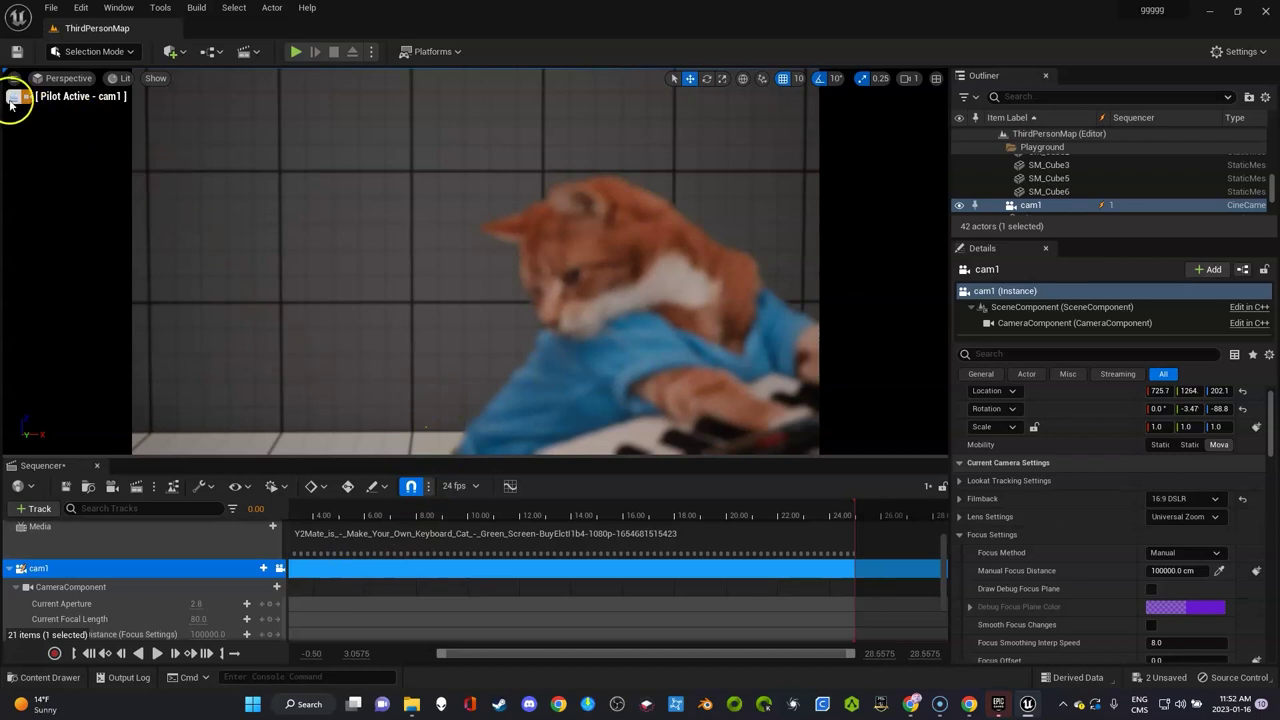
{"action": "right_click_drag", "start_coordinate": [157, 205], "coordinate": [157, 207]}
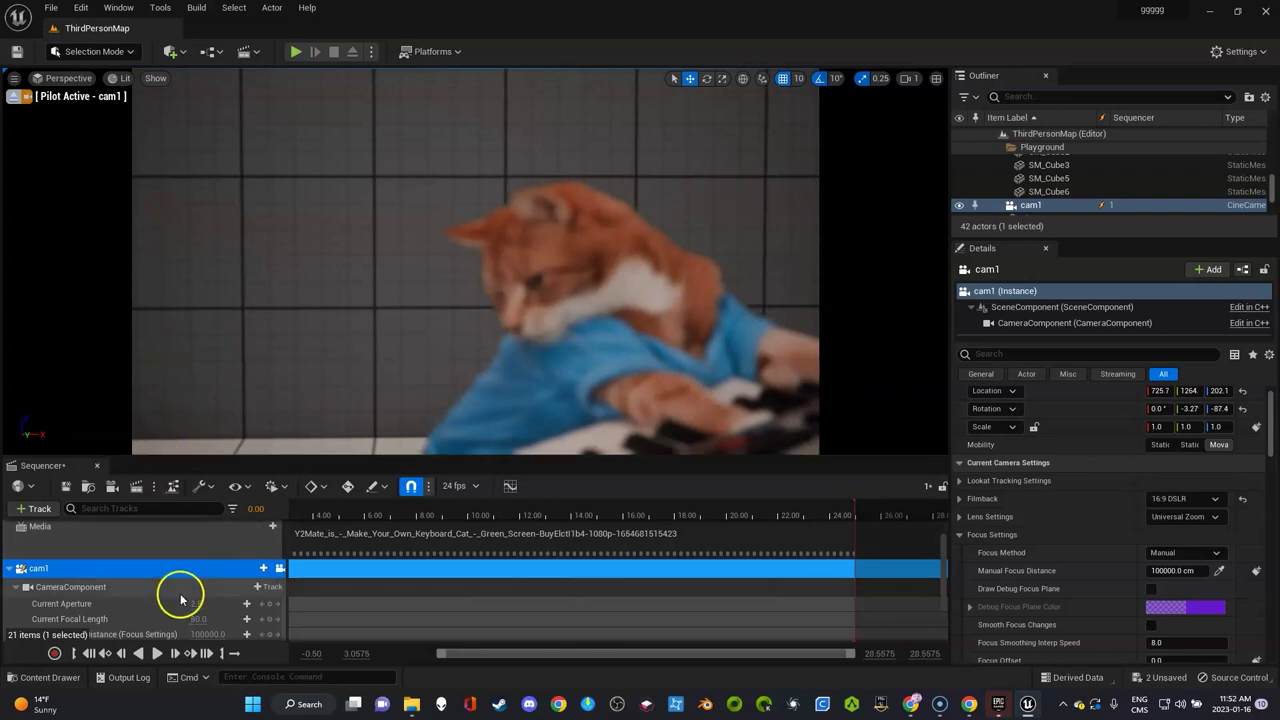
Step: Add a transform keyframe to cam1 at time 0.00 and expand its transform channels
{"action": "scroll", "coordinate": [177, 594], "scroll_direction": "down", "scroll_amount": 3}
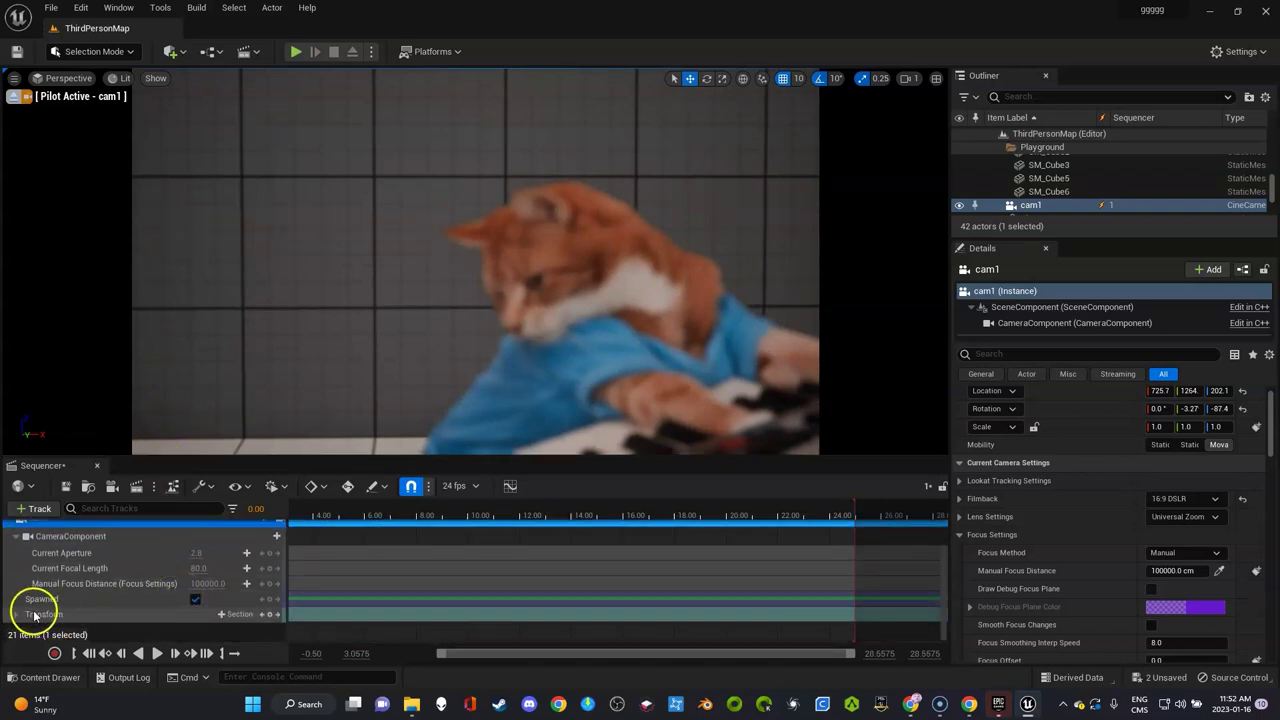
{"action": "scroll", "coordinate": [37, 600], "scroll_direction": "up", "scroll_amount": 1}
{"action": "left_click", "coordinate": [40, 540]}
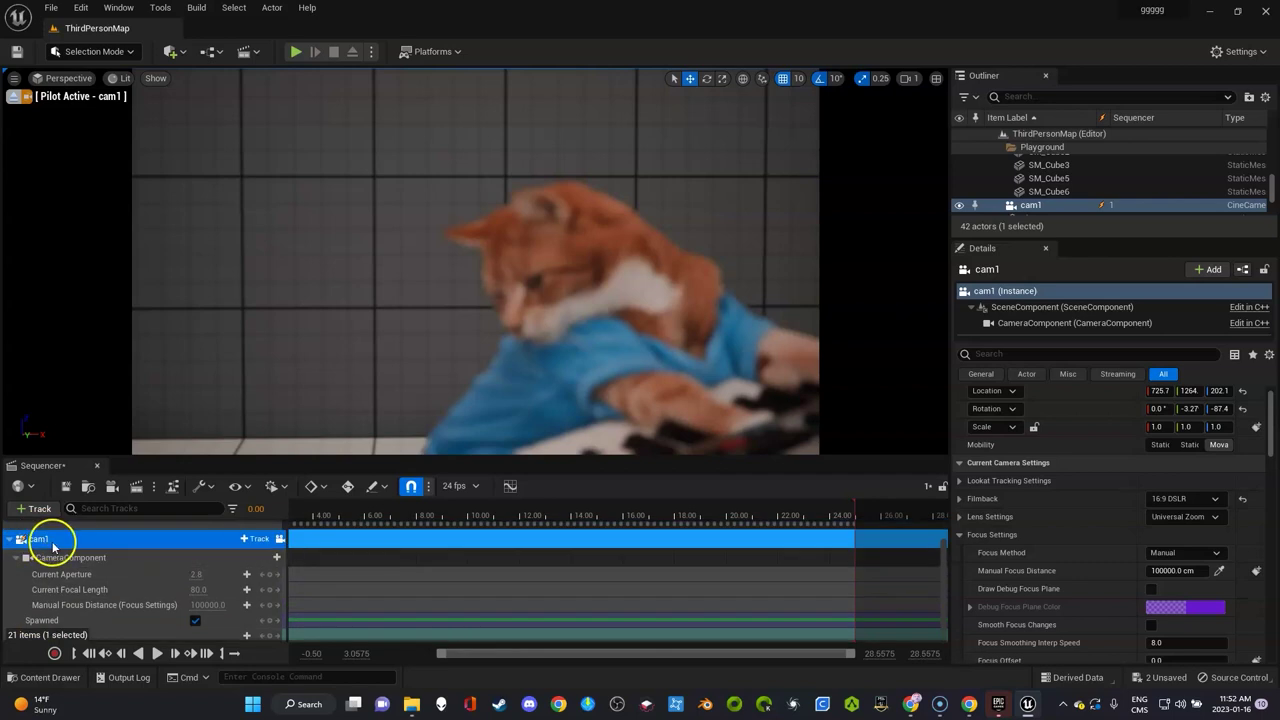
{"action": "scroll", "coordinate": [268, 590], "scroll_direction": "down", "scroll_amount": 1}
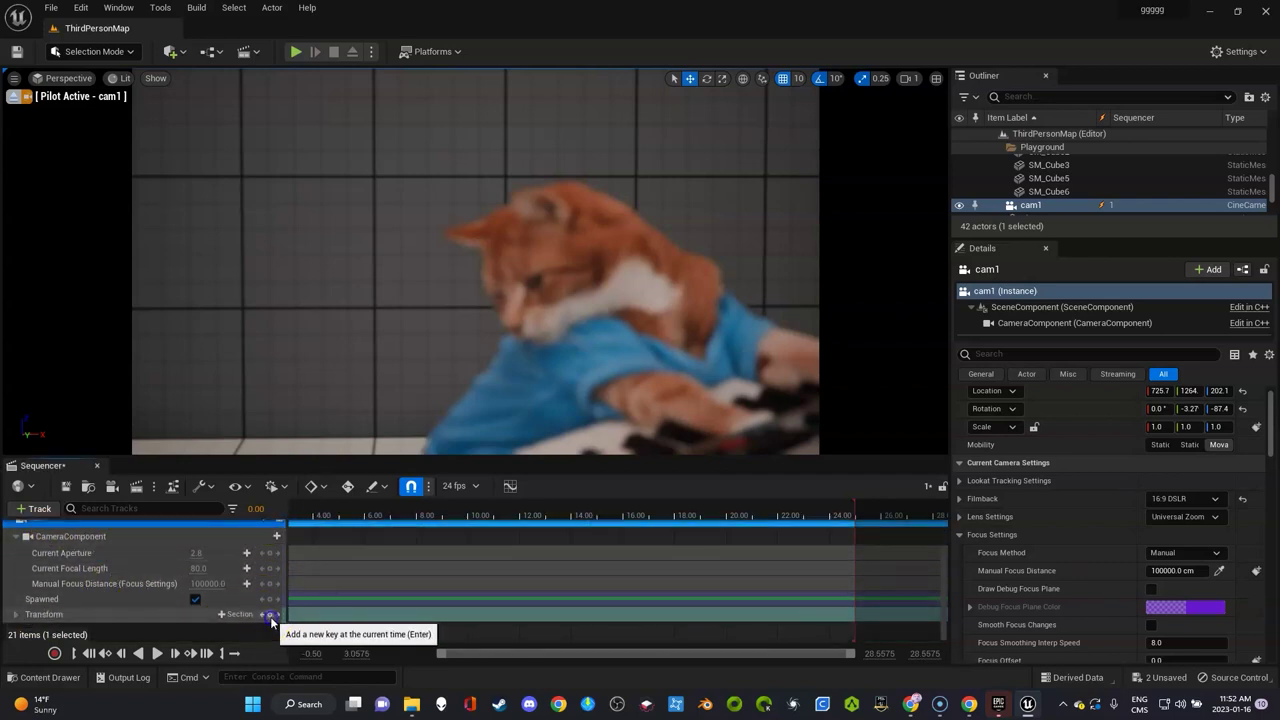
{"action": "left_click", "coordinate": [270, 614]}
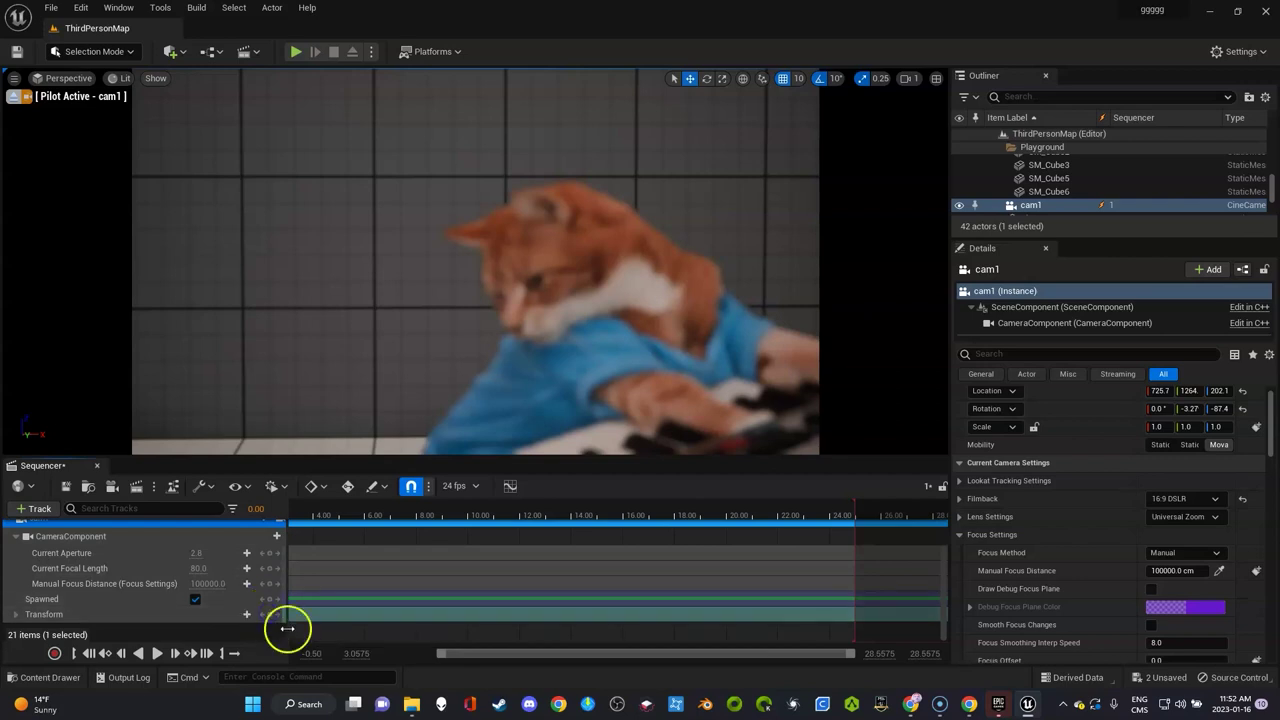
{"action": "left_click", "coordinate": [16, 614]}
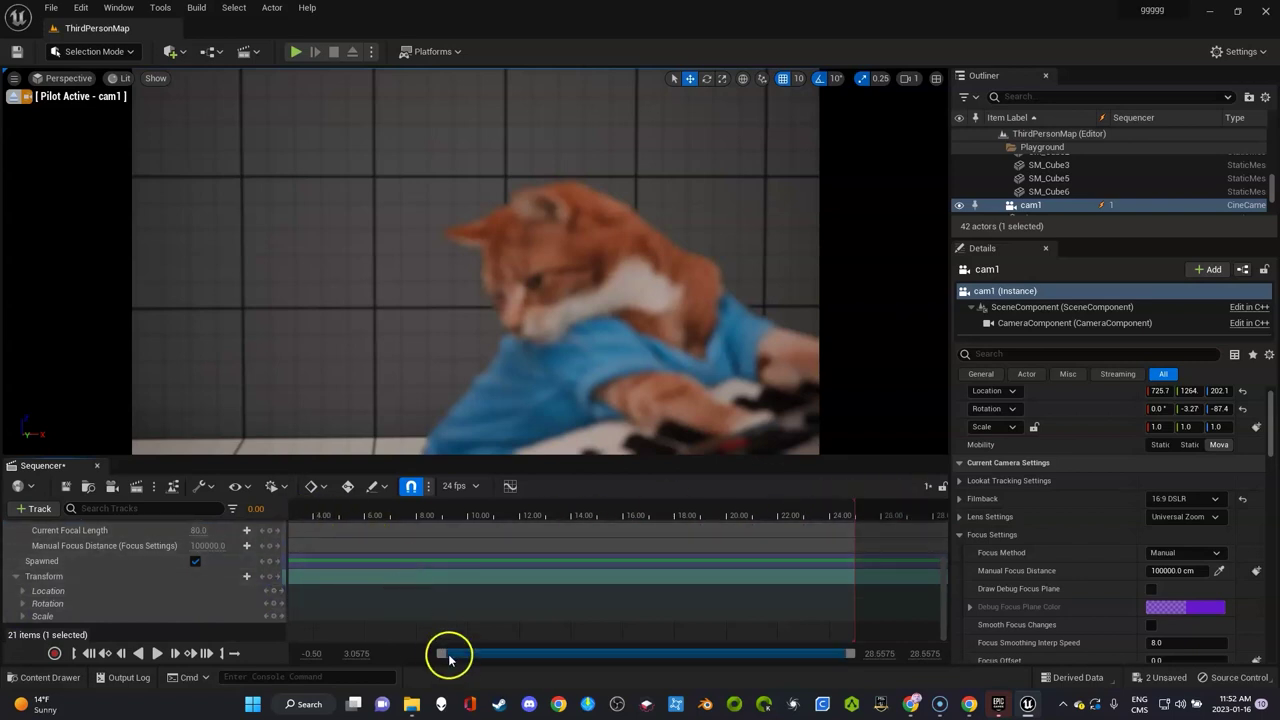
Step: Scrub through the opening seconds of the sequence and extend the visible timeline range back to -0.50
{"action": "left_click", "coordinate": [300, 510]}
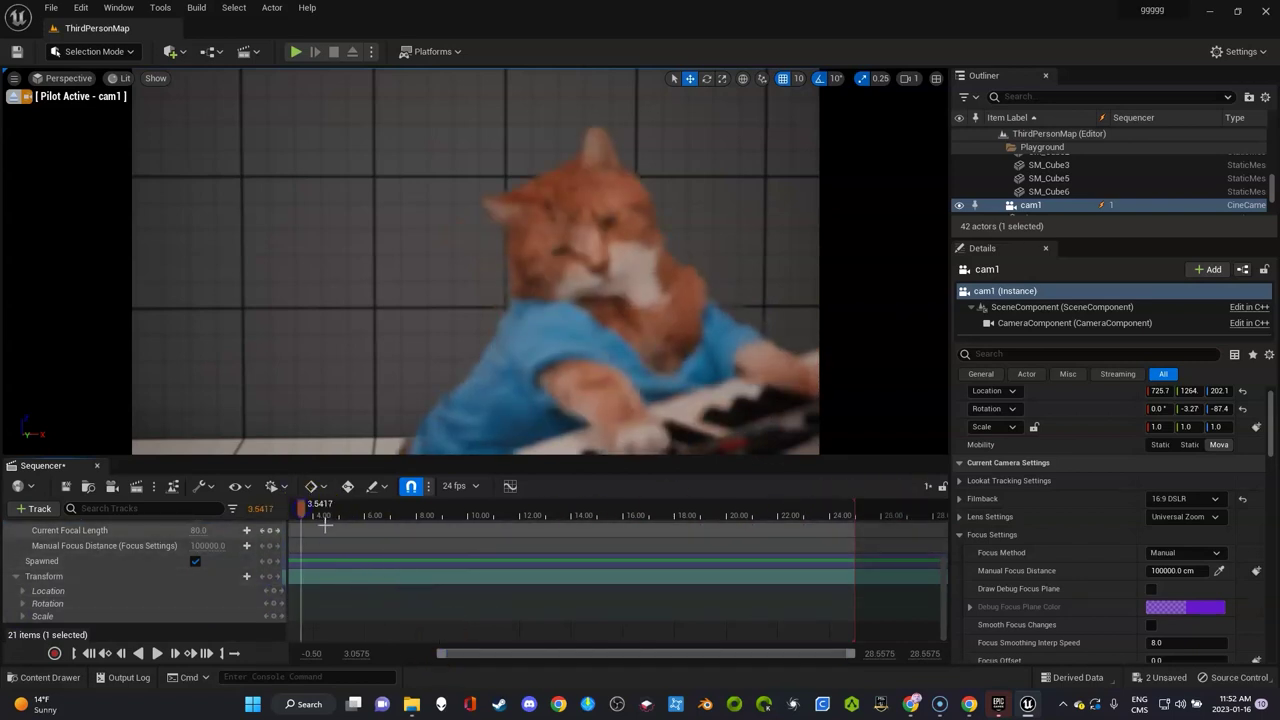
{"action": "left_click_drag", "start_coordinate": [289, 513], "coordinate": [322, 512]}
{"action": "left_click_drag", "start_coordinate": [443, 651], "coordinate": [362, 657]}
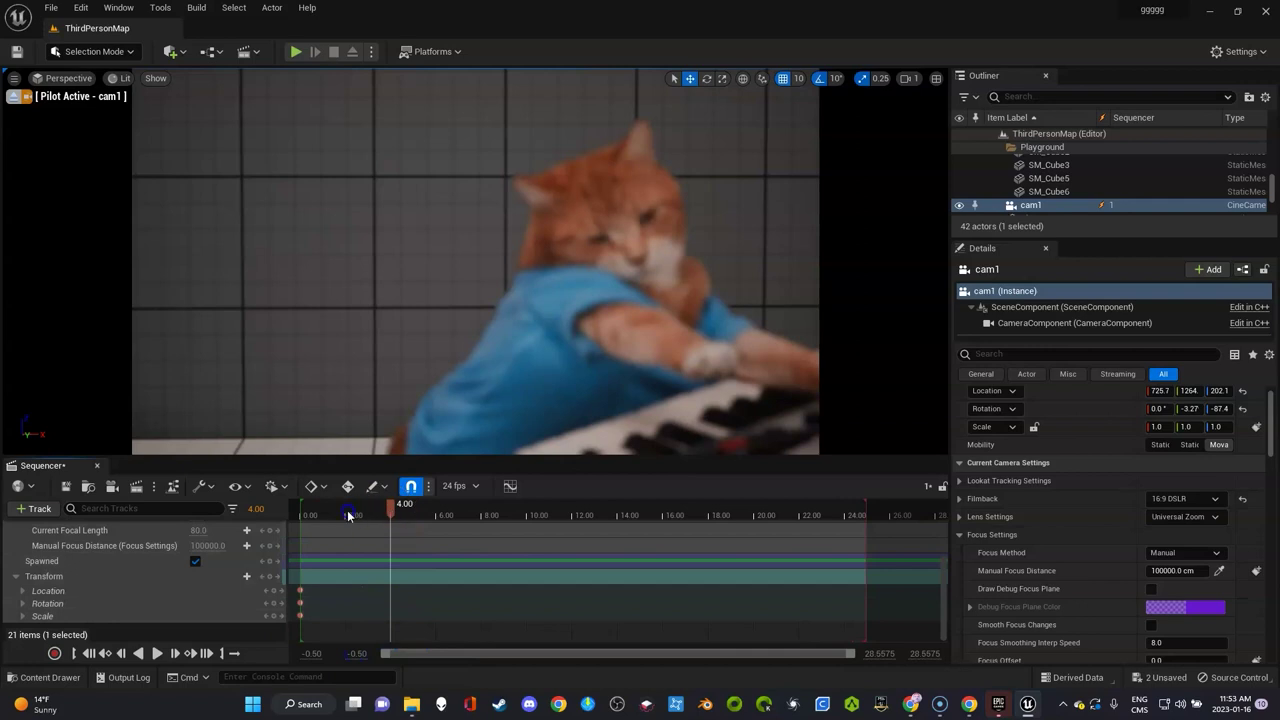
Step: Move the playhead to 0.0833 and set the sequence's playback start there
{"action": "left_click_drag", "start_coordinate": [344, 516], "coordinate": [305, 527]}
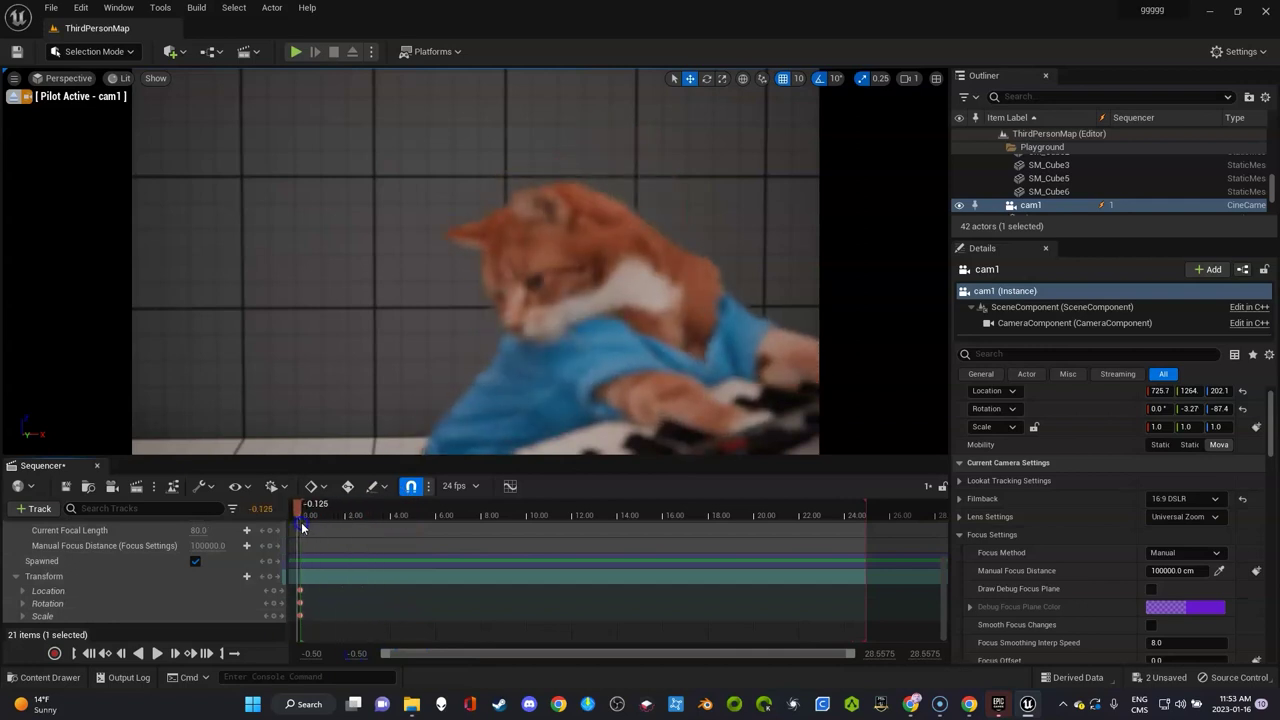
{"action": "left_click", "coordinate": [80, 652]}
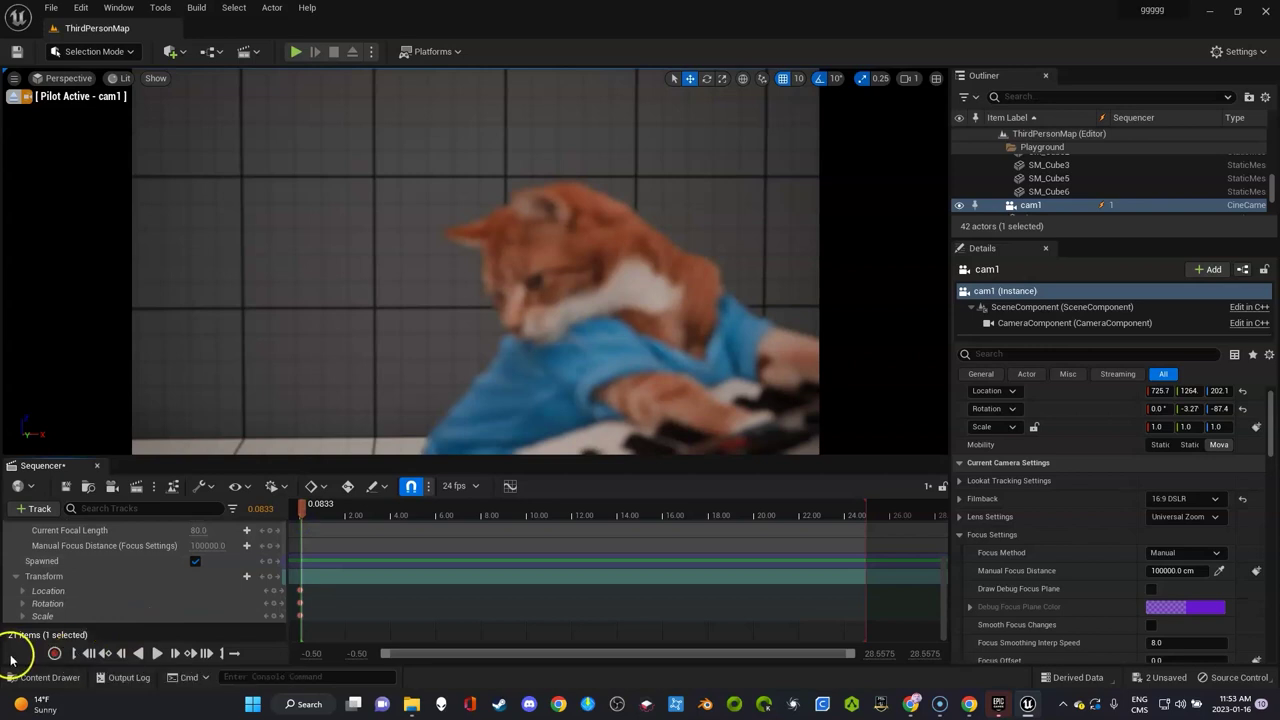
{"action": "left_click", "coordinate": [73, 652]}
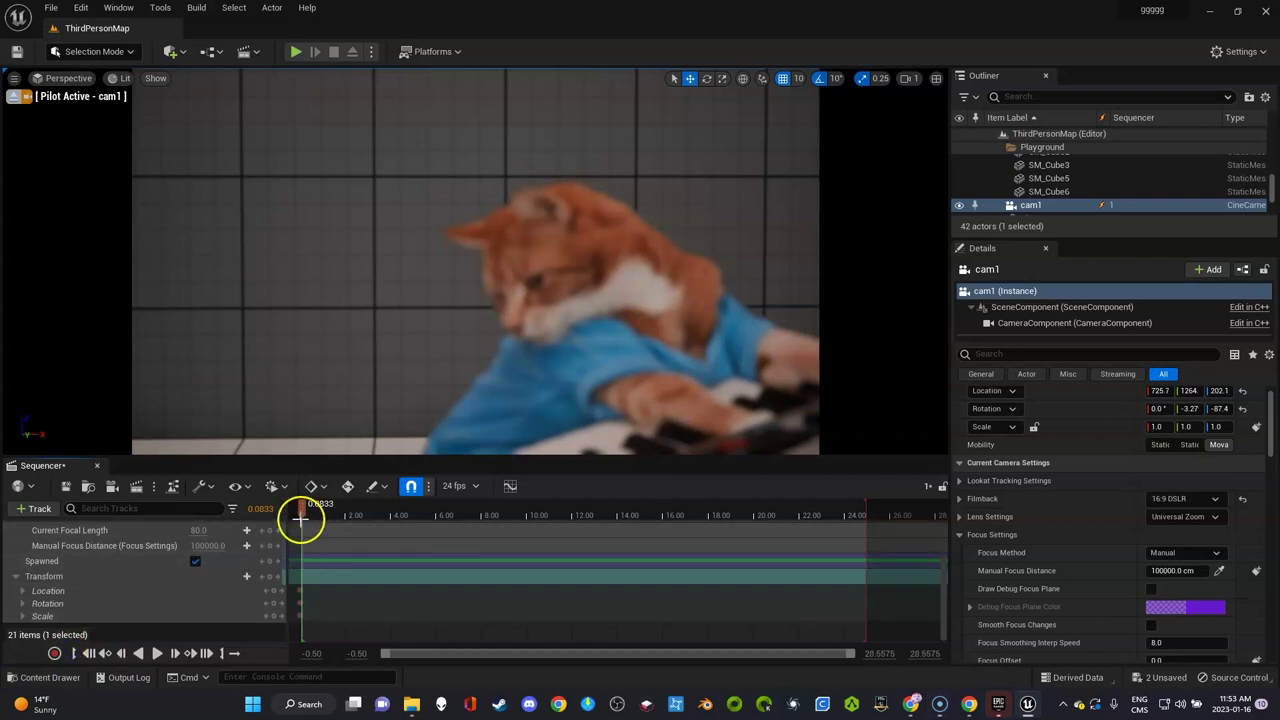
{"action": "scroll", "coordinate": [289, 557], "scroll_direction": "up", "scroll_amount": 3}
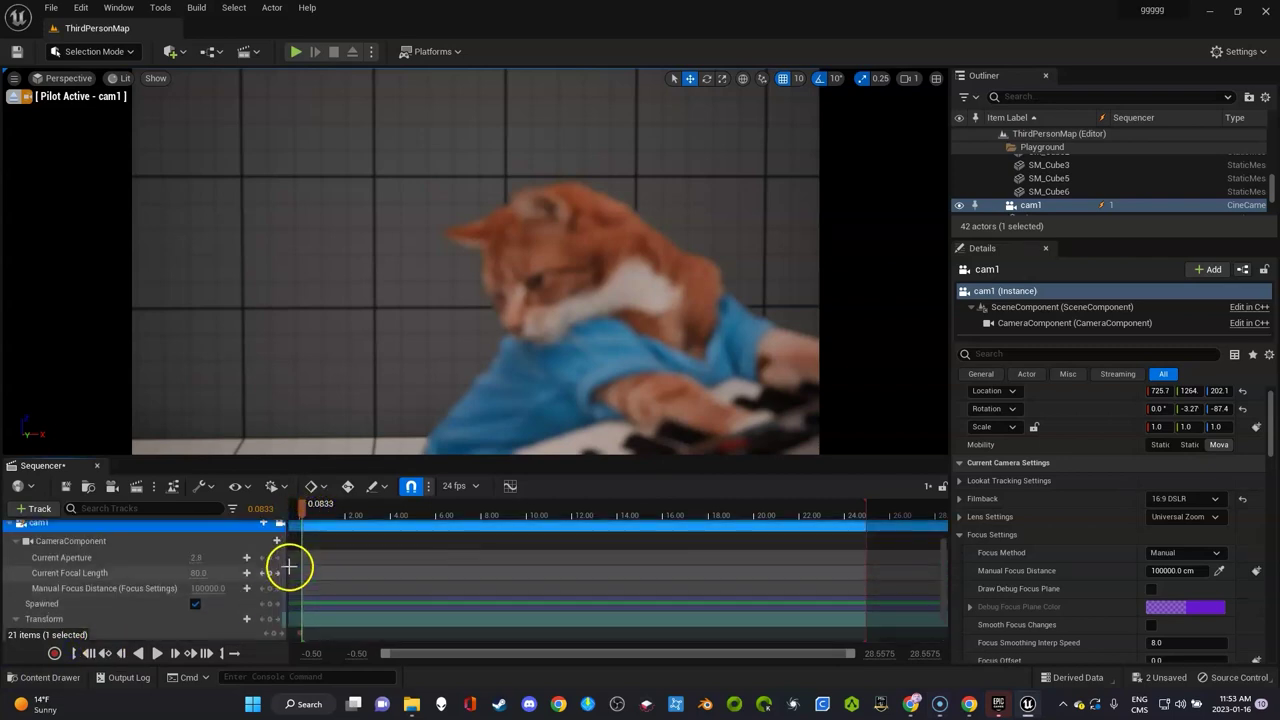
Step: Set the camera component's manual focus distance to about 429.8 cm by sampling the focus point on the cat
{"action": "left_click", "coordinate": [54, 589]}
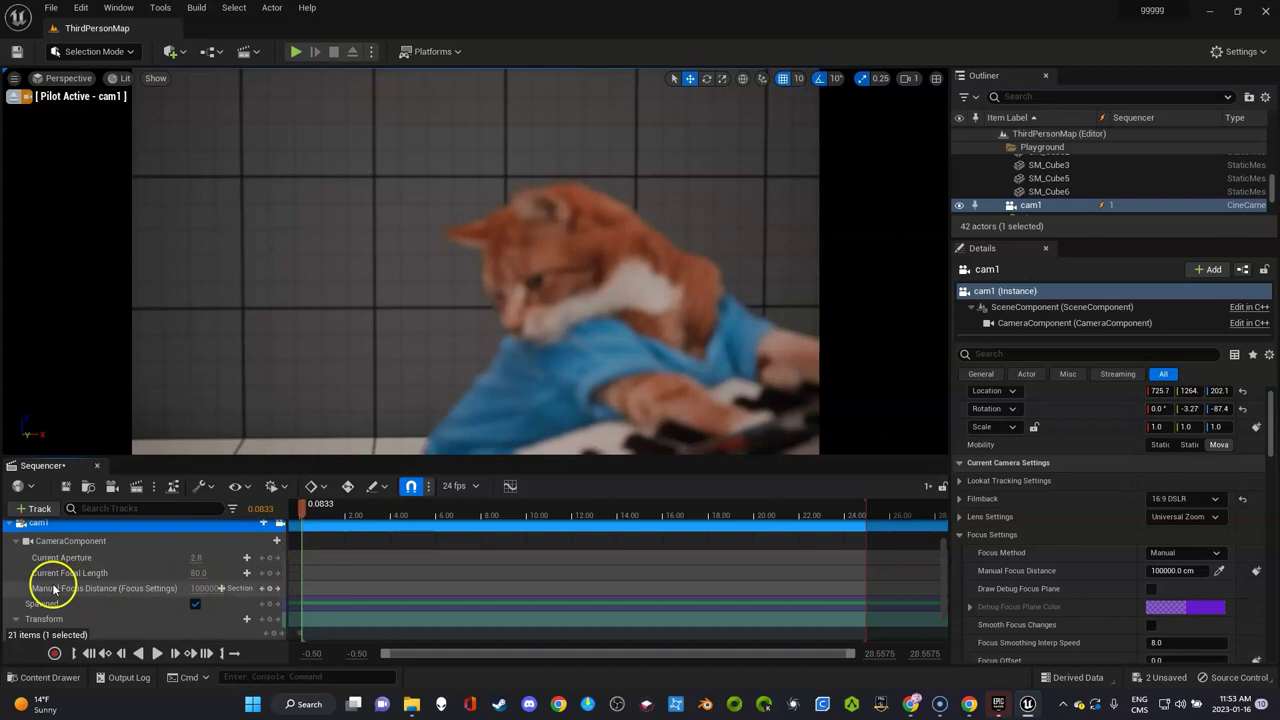
{"action": "left_click", "coordinate": [114, 591]}
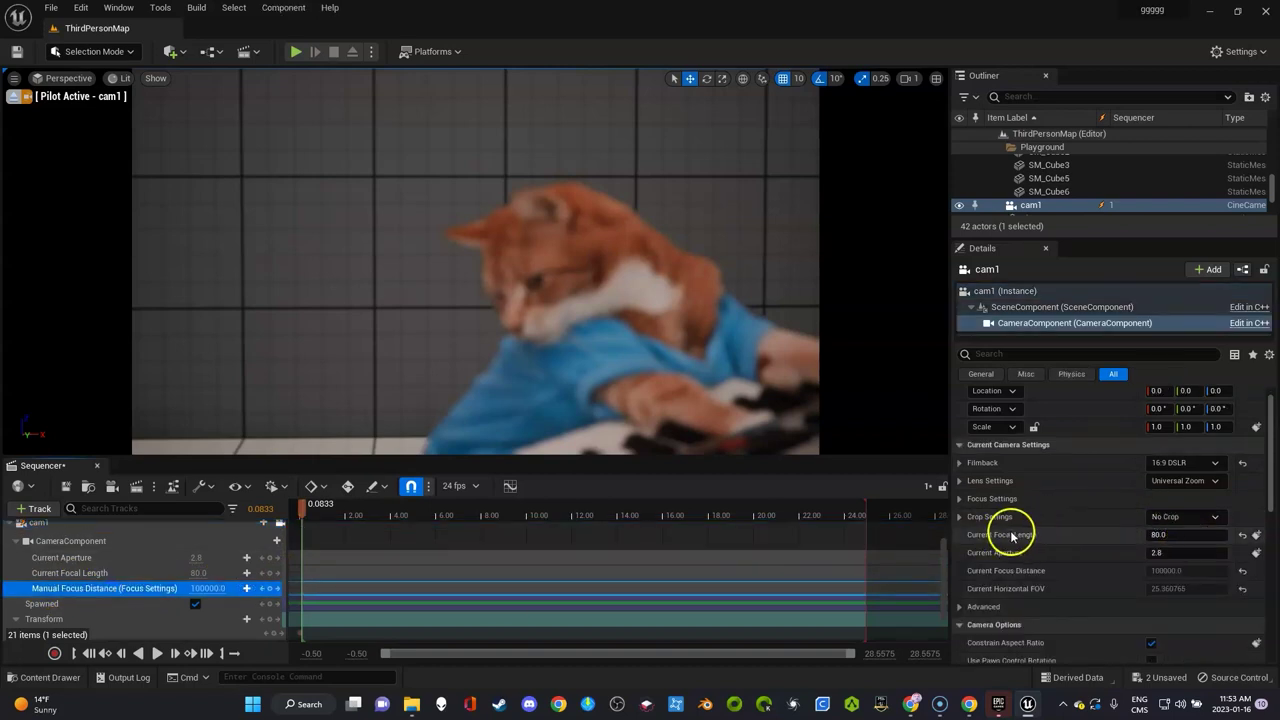
{"action": "left_click", "coordinate": [959, 499]}
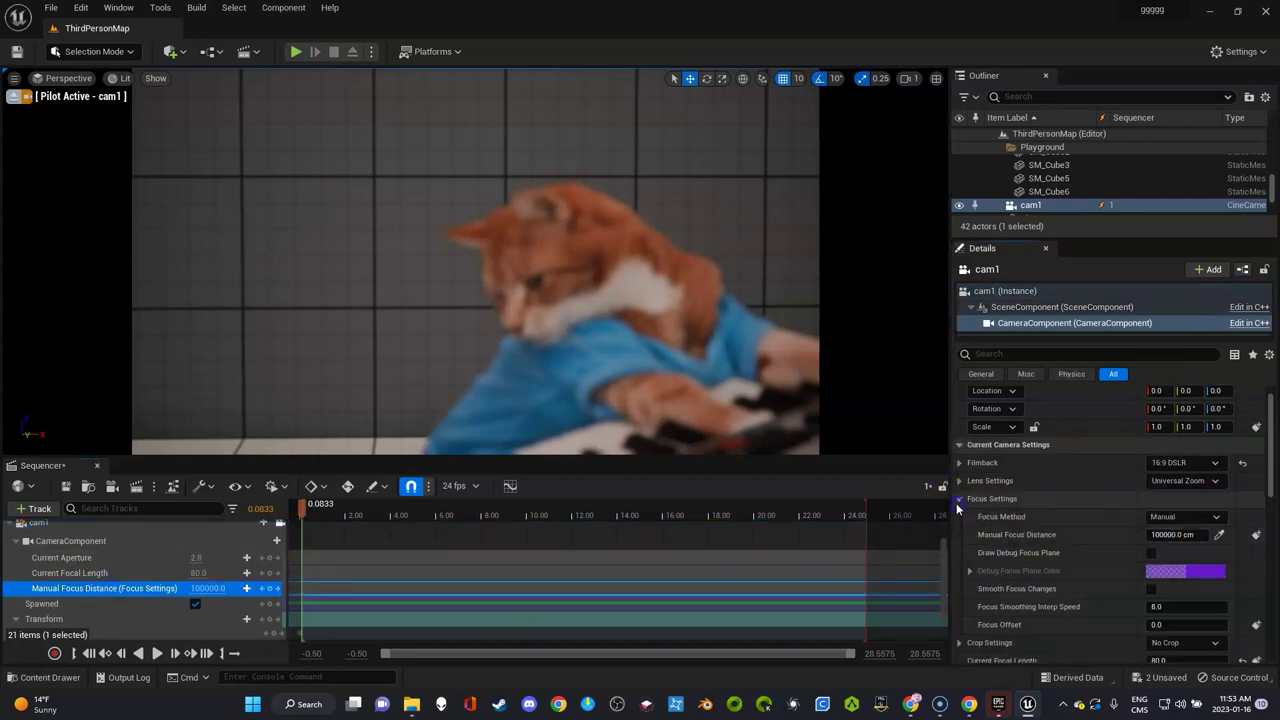
{"action": "left_click", "coordinate": [1220, 534]}
{"action": "left_click", "coordinate": [685, 388]}
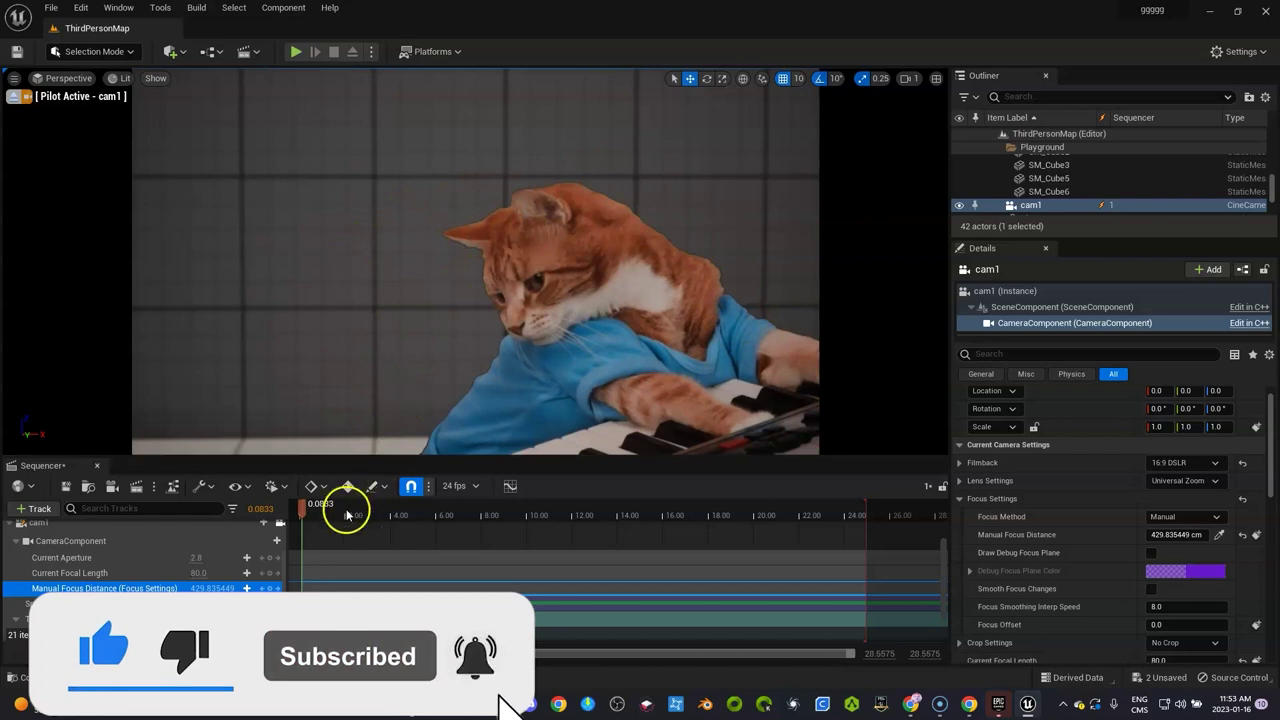
Step: Scrub the sequence to about 8.54 seconds and check the cat's focus and the sequence tracks
{"action": "left_click_drag", "start_coordinate": [296, 510], "coordinate": [489, 515]}
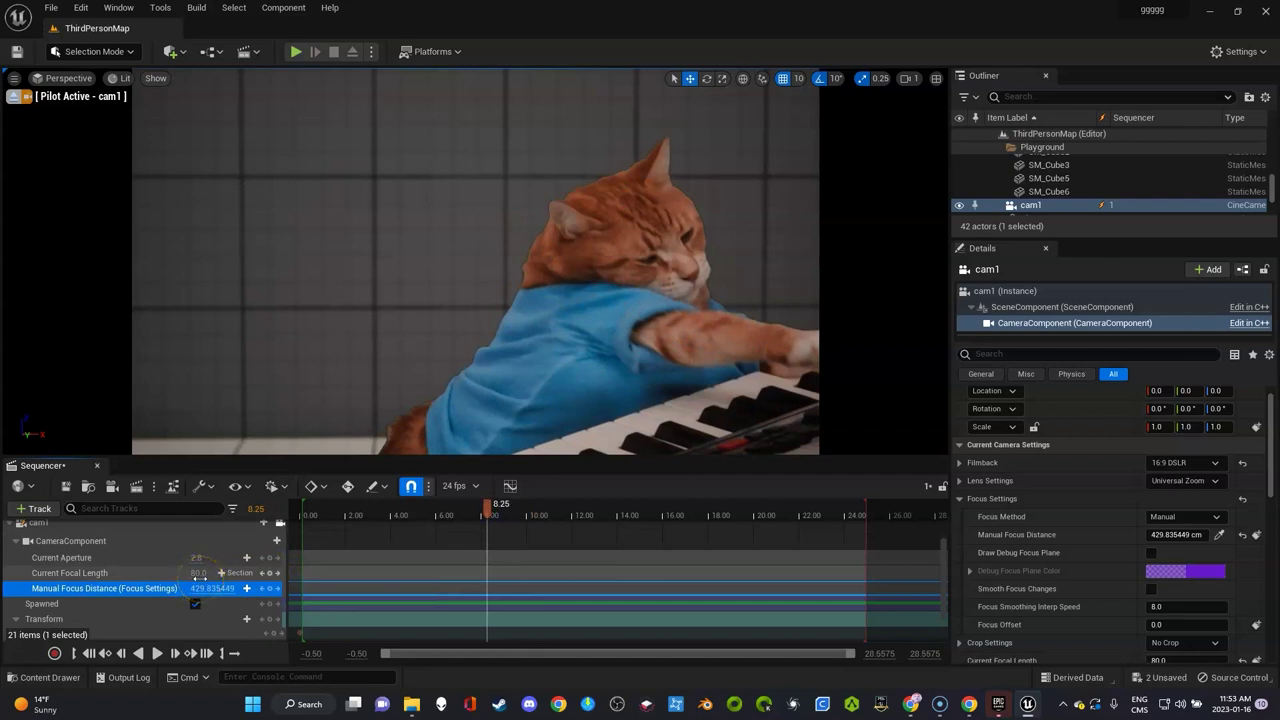
{"action": "left_click", "coordinate": [576, 300]}
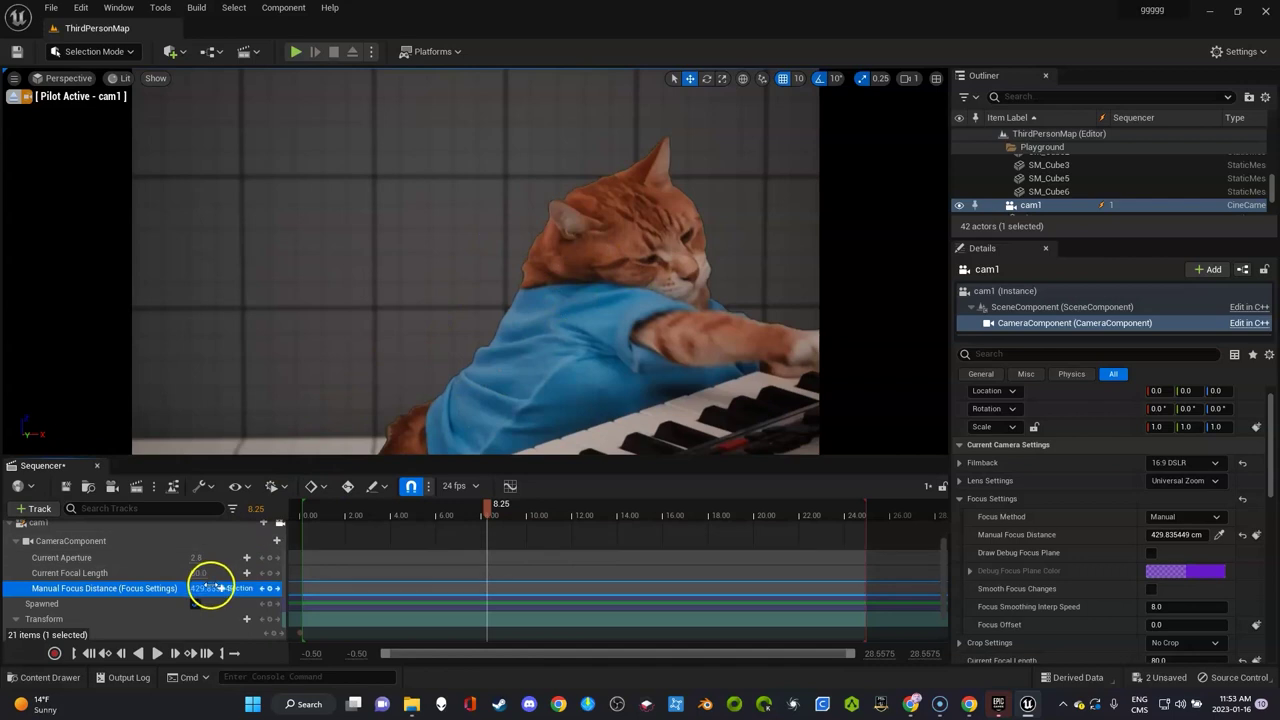
{"action": "scroll", "coordinate": [205, 615], "scroll_direction": "down", "scroll_amount": 3}
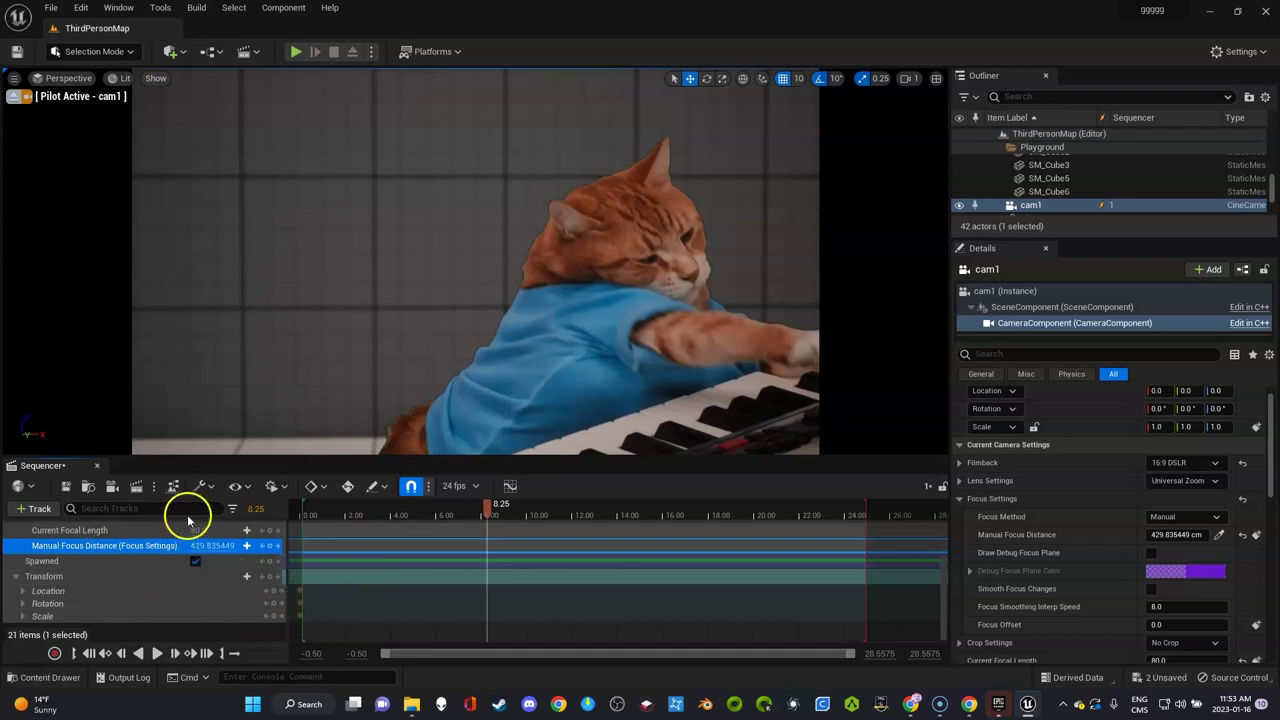
{"action": "scroll", "coordinate": [187, 525], "scroll_direction": "up", "scroll_amount": 10}
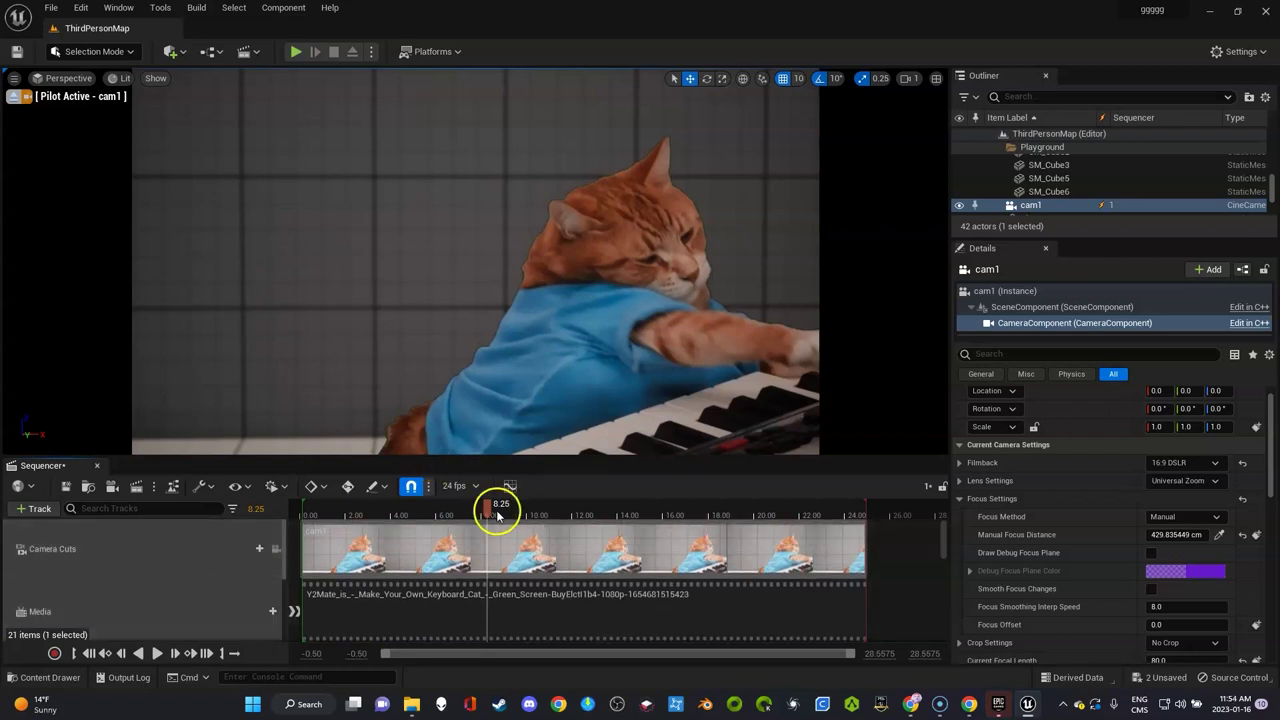
{"action": "mouse_move", "coordinate": [485, 517]}
{"action": "left_mouse_down"}
{"action": "mouse_move", "coordinate": [418, 517]}
{"action": "mouse_move", "coordinate": [493, 517]}
{"action": "left_mouse_up"}
{"action": "left_click", "coordinate": [325, 517]}
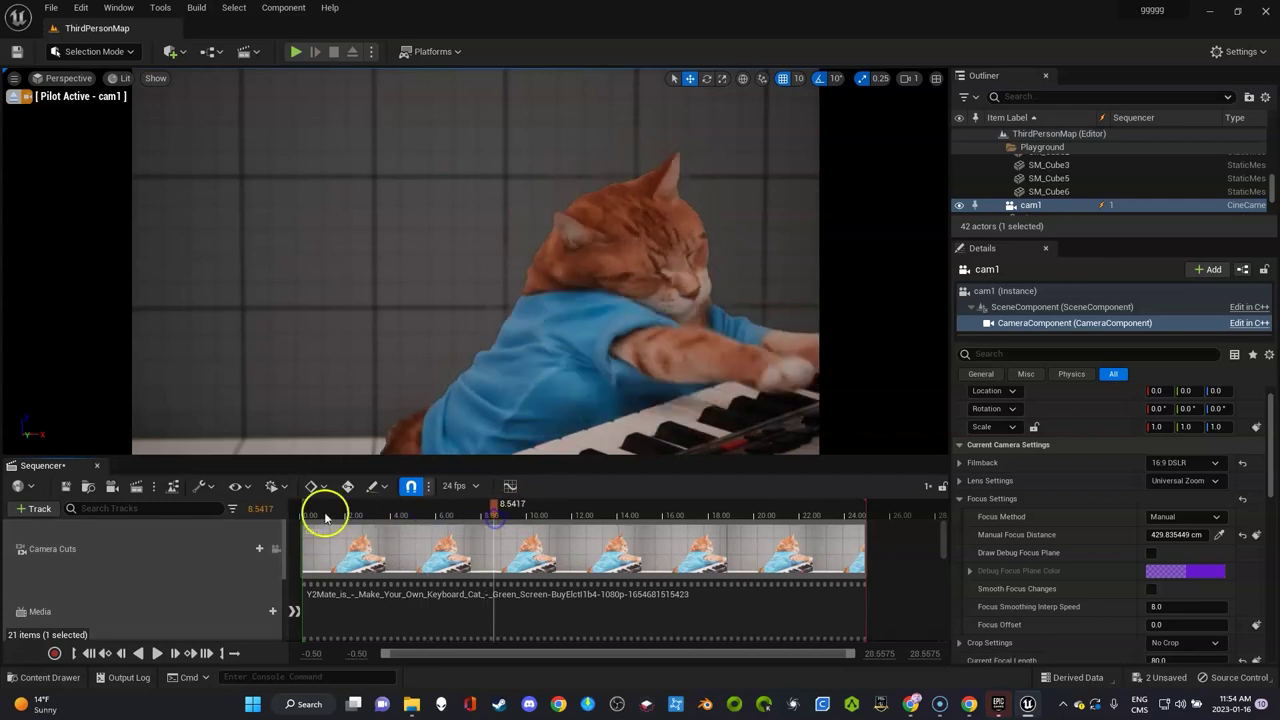
Step: Send the sequence to the Movie Render Queue and open its job's render configuration
{"action": "left_click", "coordinate": [155, 487]}
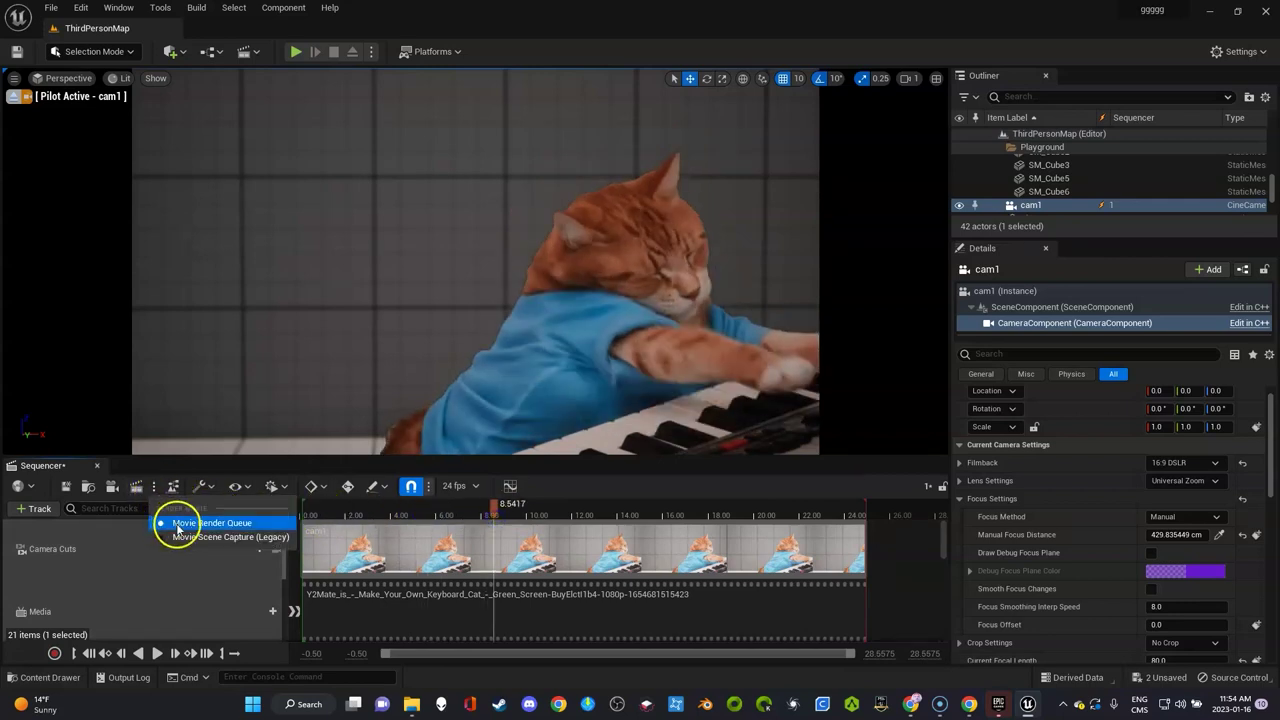
{"action": "left_click", "coordinate": [135, 488]}
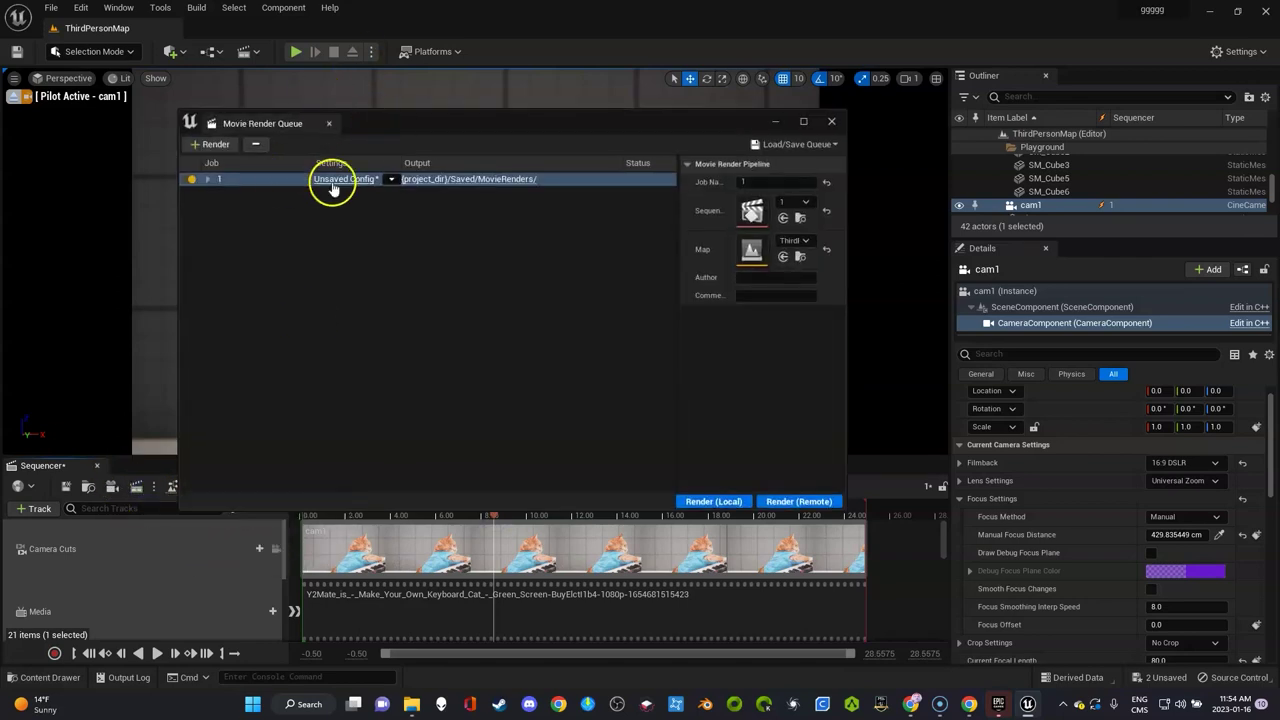
{"action": "left_click", "coordinate": [347, 180]}
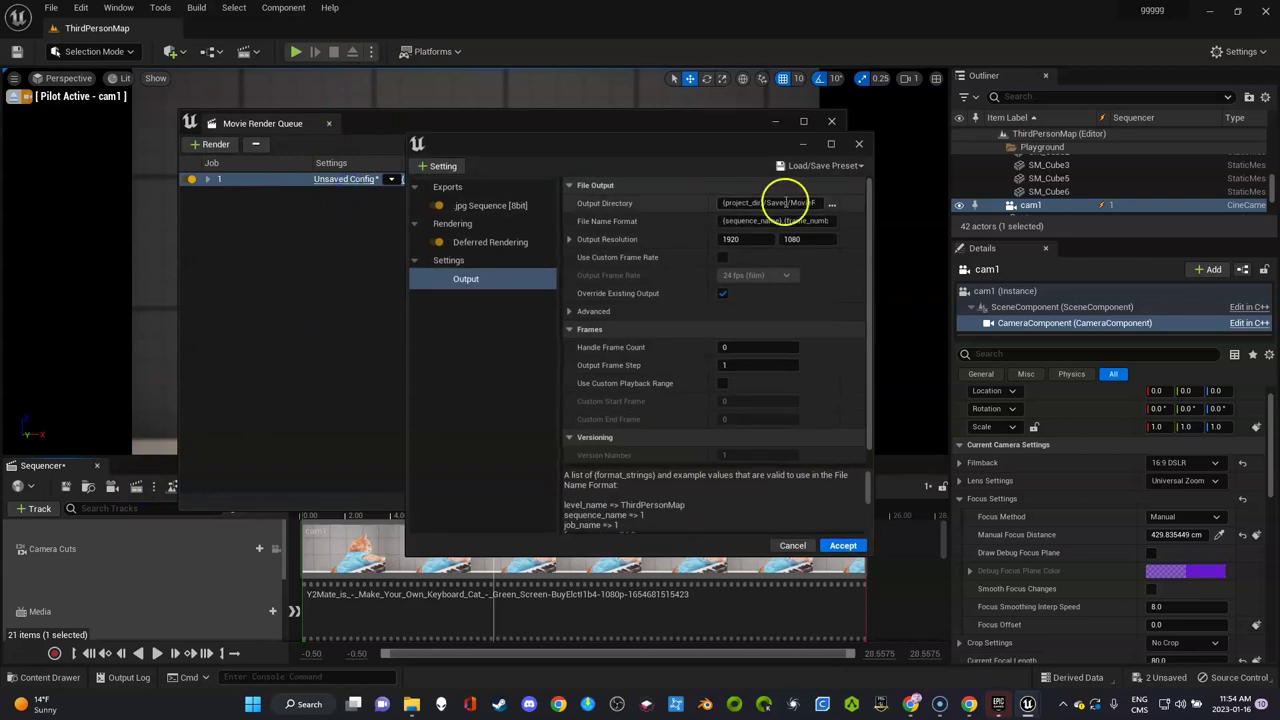
Step: Replace the job's .jpg Sequence export with Apple ProRes [10-12bit]
{"action": "left_click", "coordinate": [483, 207]}
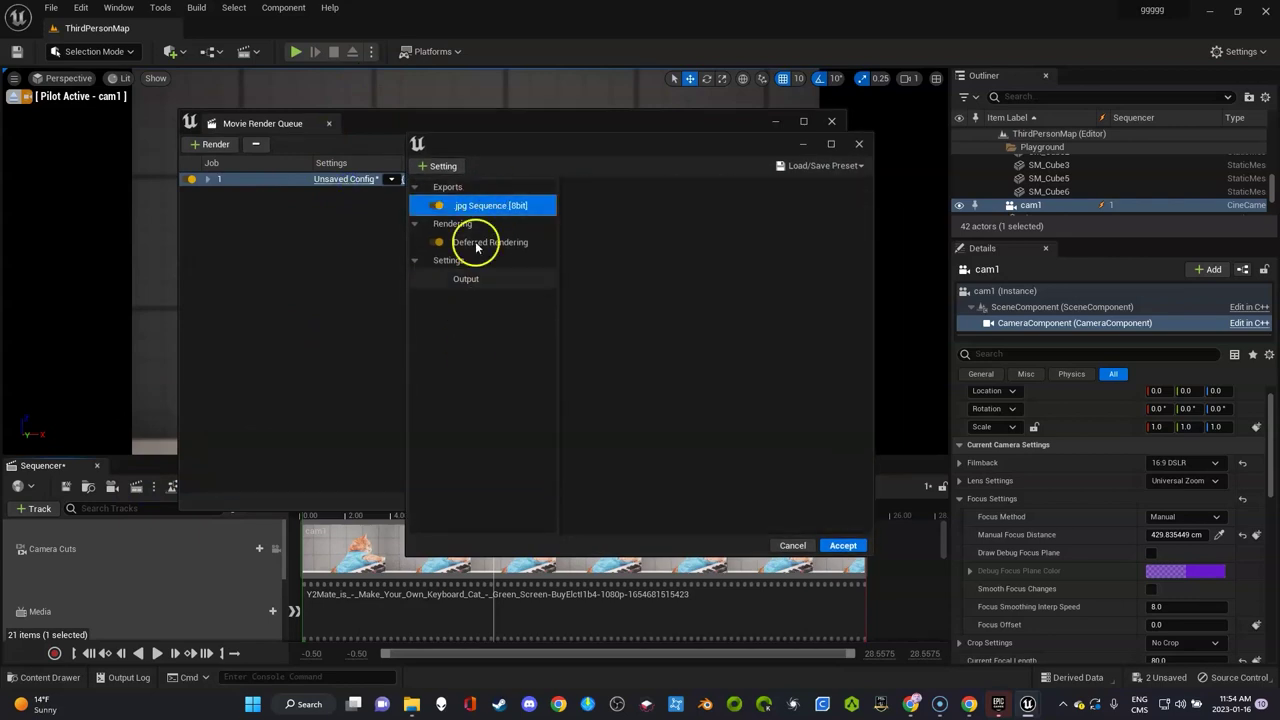
{"action": "key", "text": "Delete"}
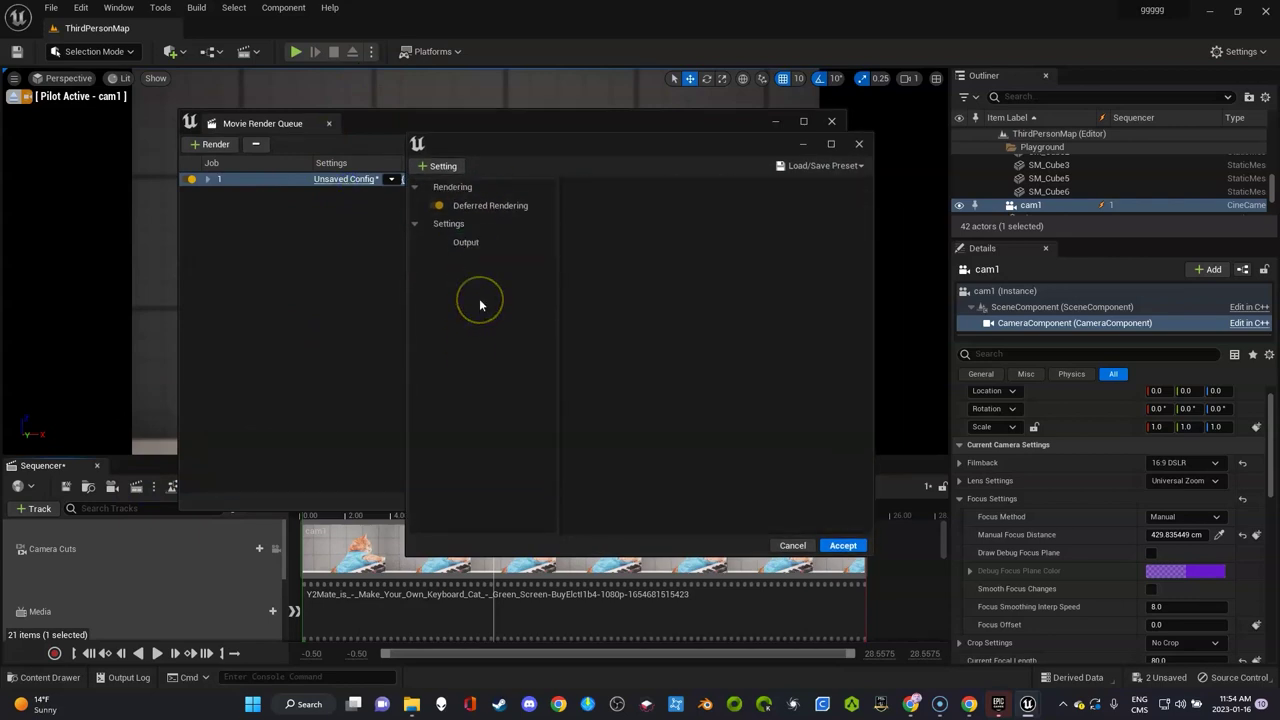
{"action": "left_click", "coordinate": [433, 168]}
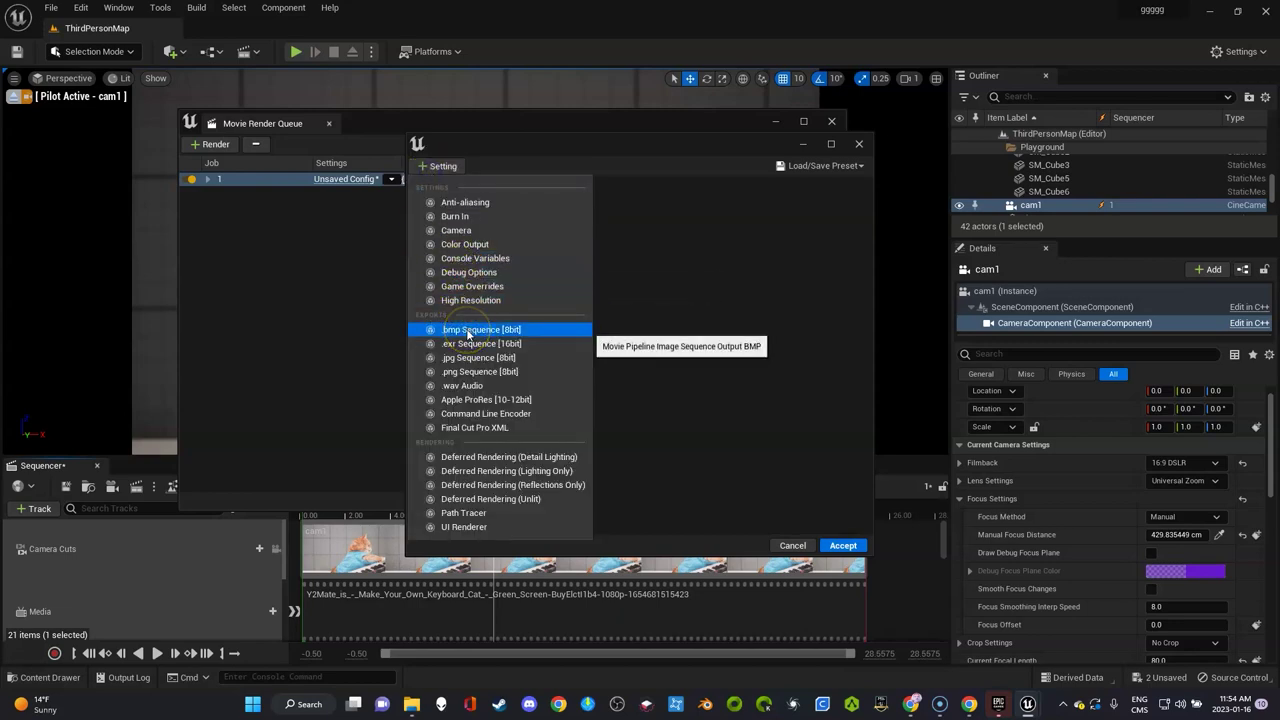
{"action": "left_click", "coordinate": [480, 400]}
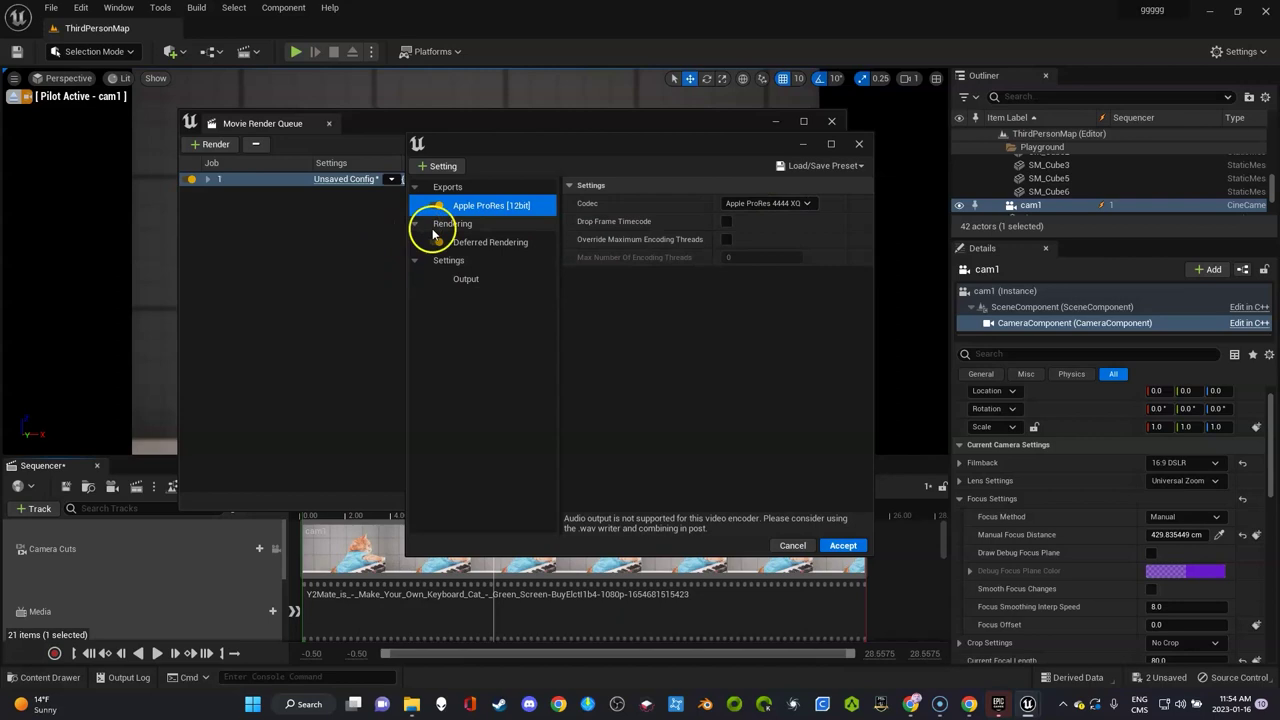
Step: Add an Anti-aliasing setting with spatial sample count 3, temporal sample count 5 and Override Anti Aliasing enabled with method None
{"action": "left_click", "coordinate": [443, 167]}
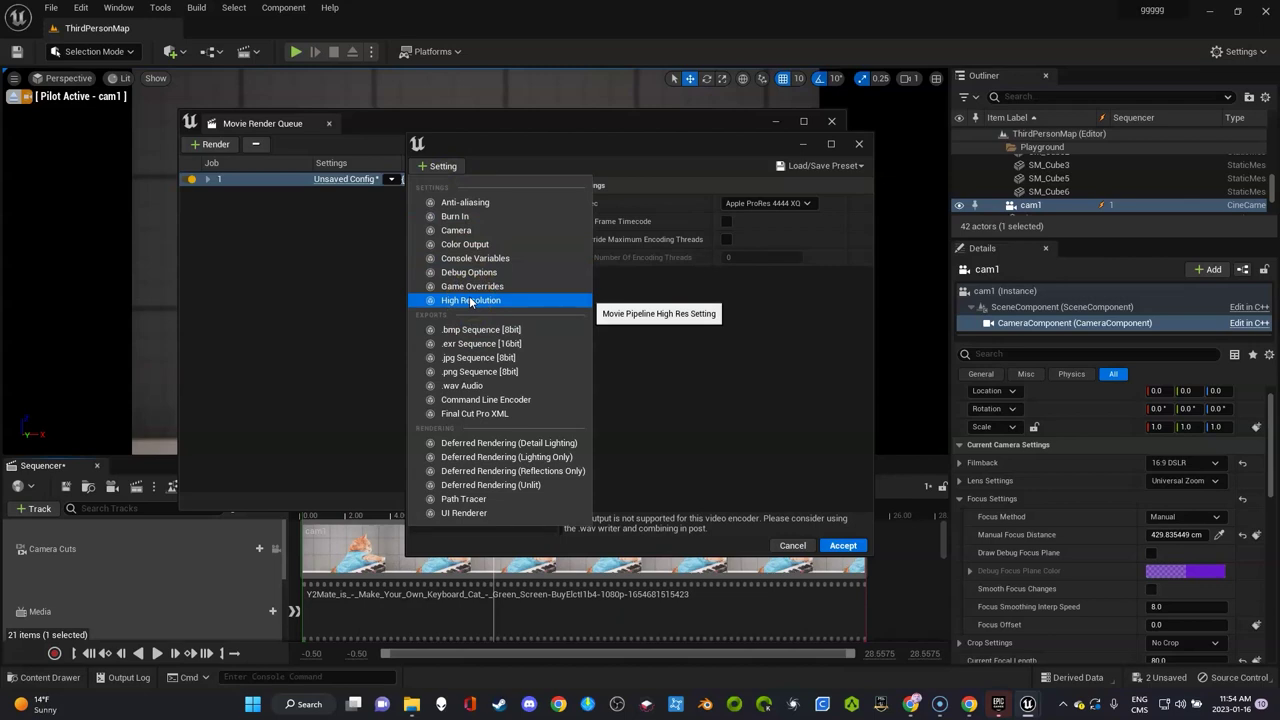
{"action": "left_click", "coordinate": [460, 203]}
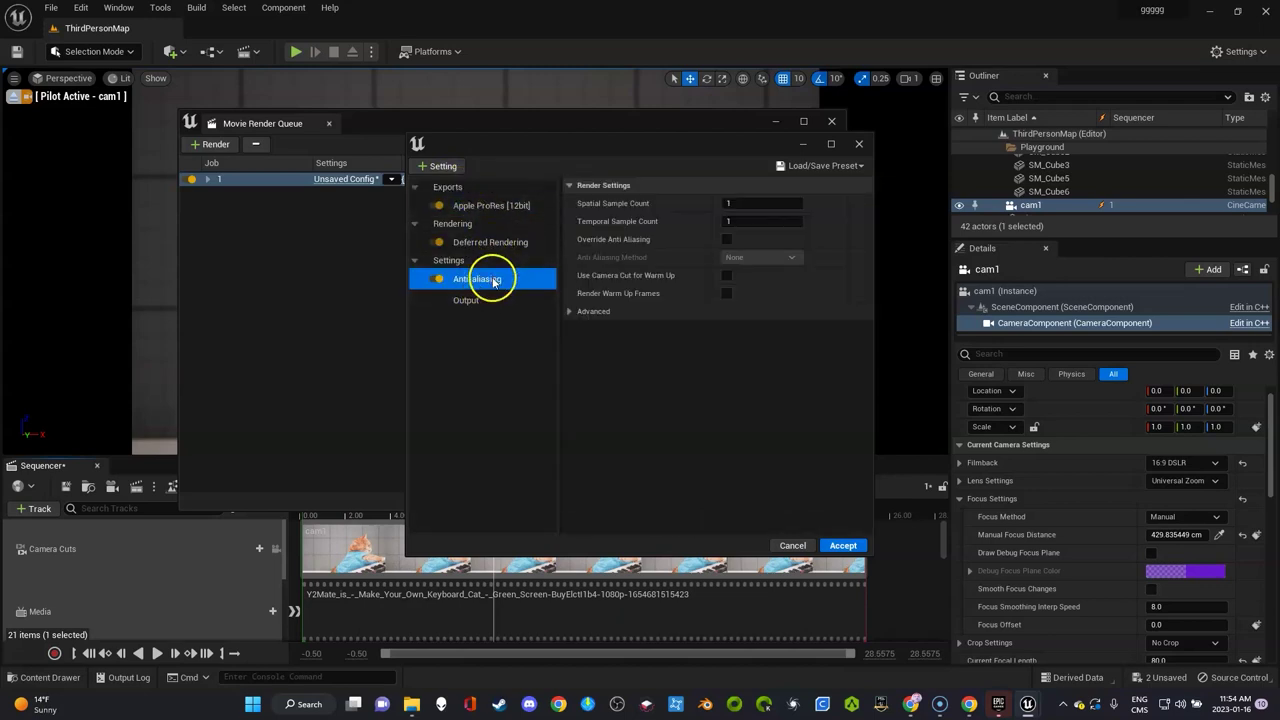
{"action": "left_click", "coordinate": [729, 202]}
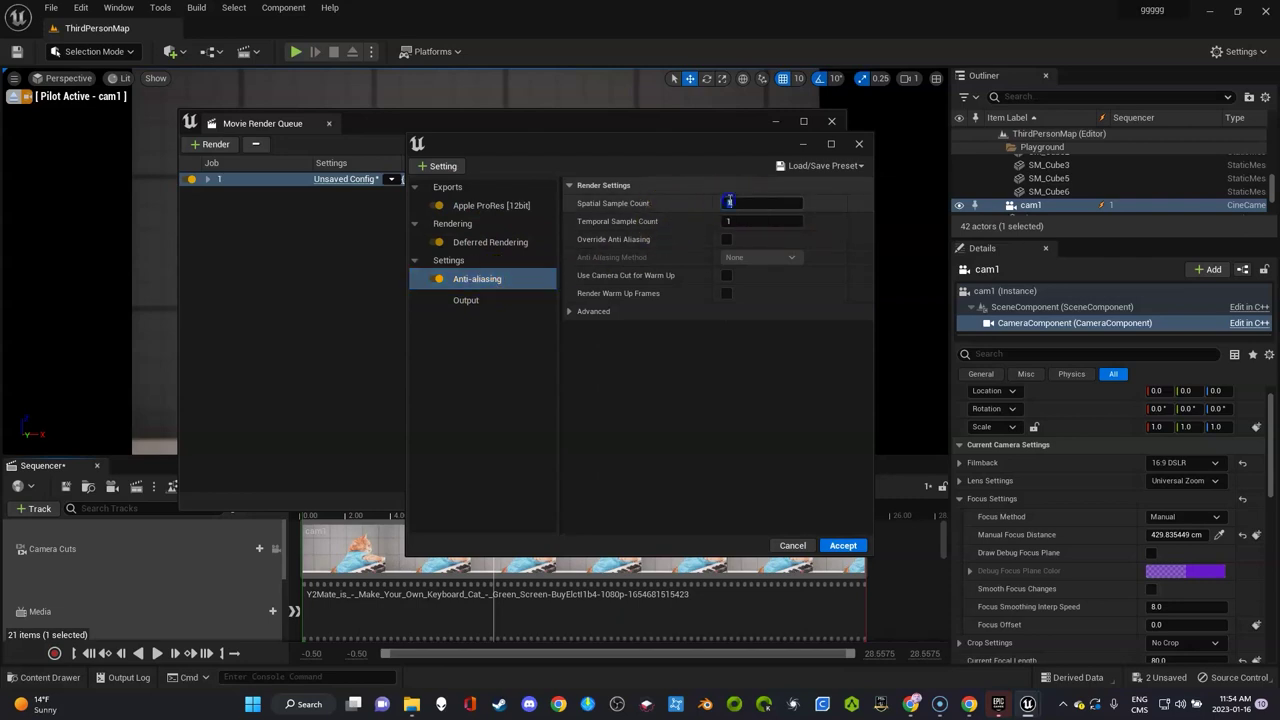
{"action": "left_click", "coordinate": [732, 222]}
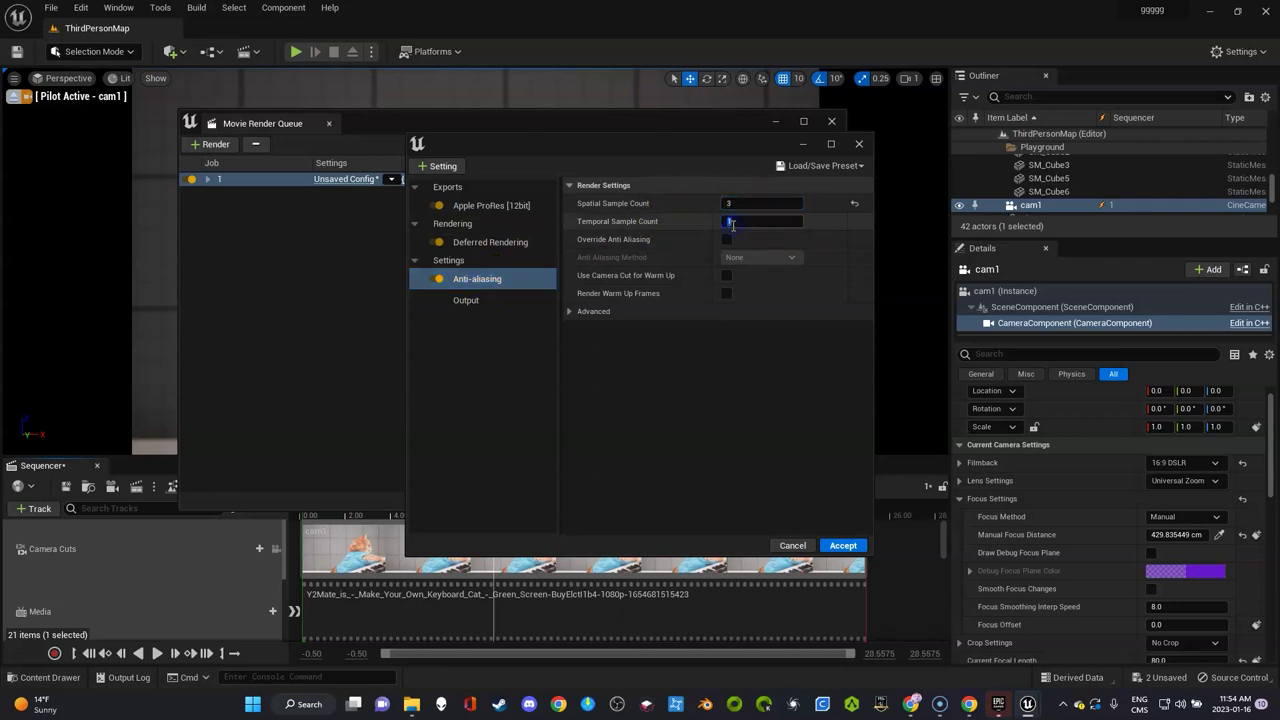
{"action": "type", "text": "5"}
{"action": "left_click", "coordinate": [745, 203]}
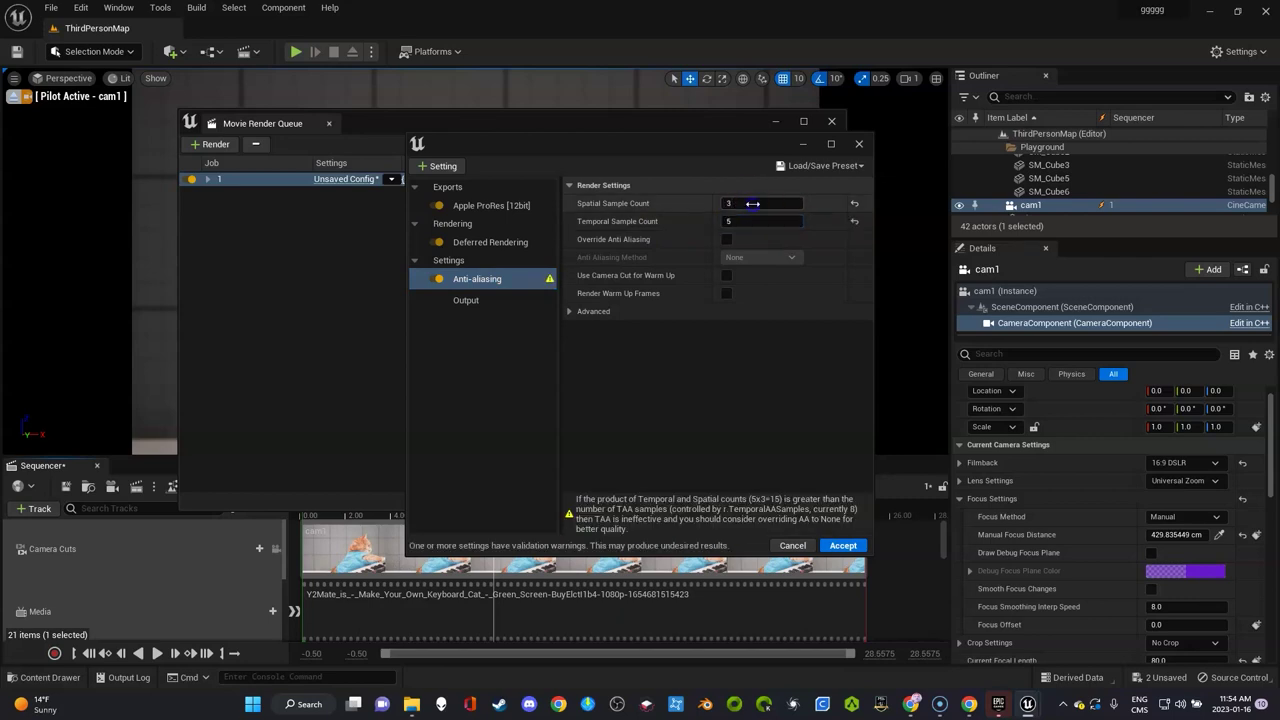
{"action": "left_click", "coordinate": [730, 205]}
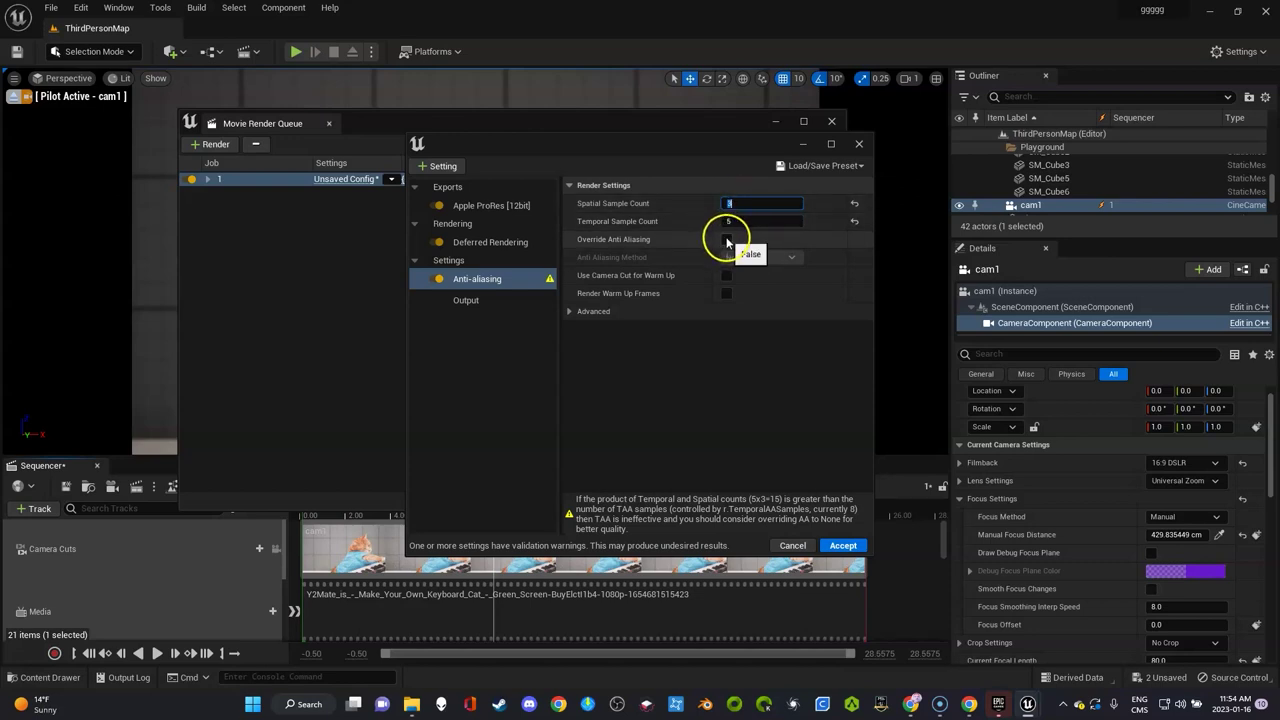
{"action": "left_click", "coordinate": [726, 240]}
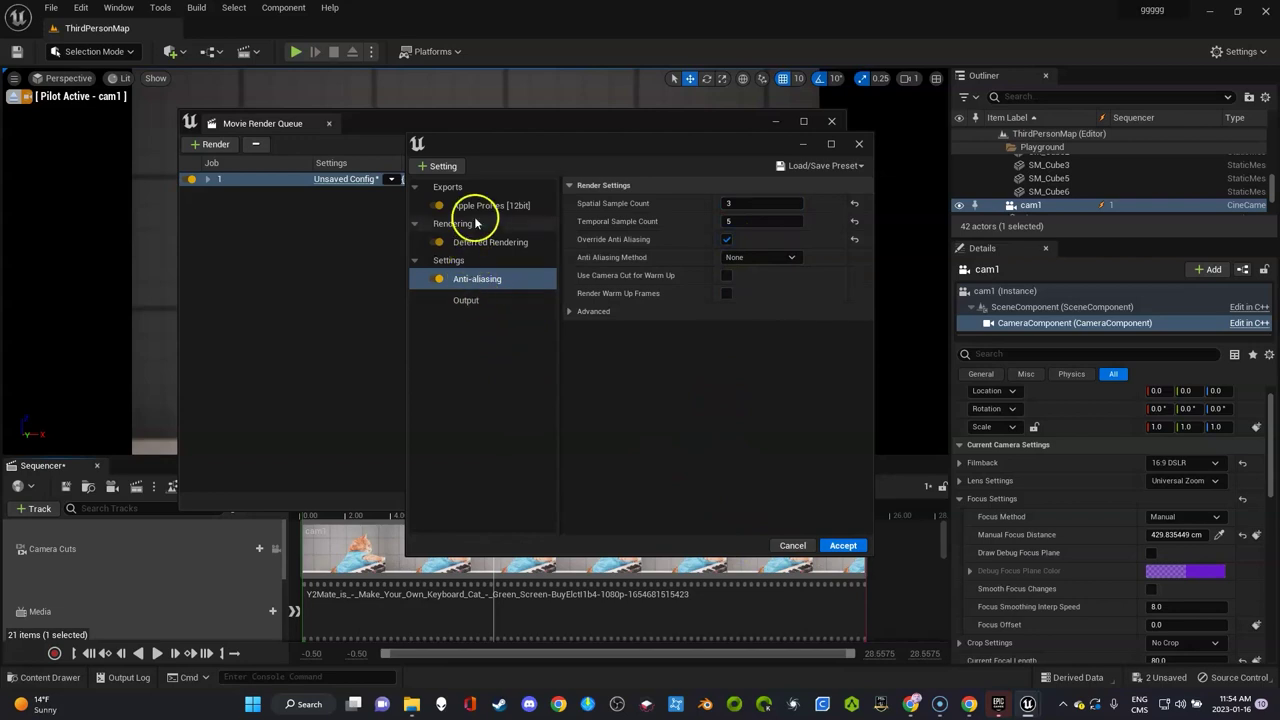
{"action": "left_click", "coordinate": [487, 243]}
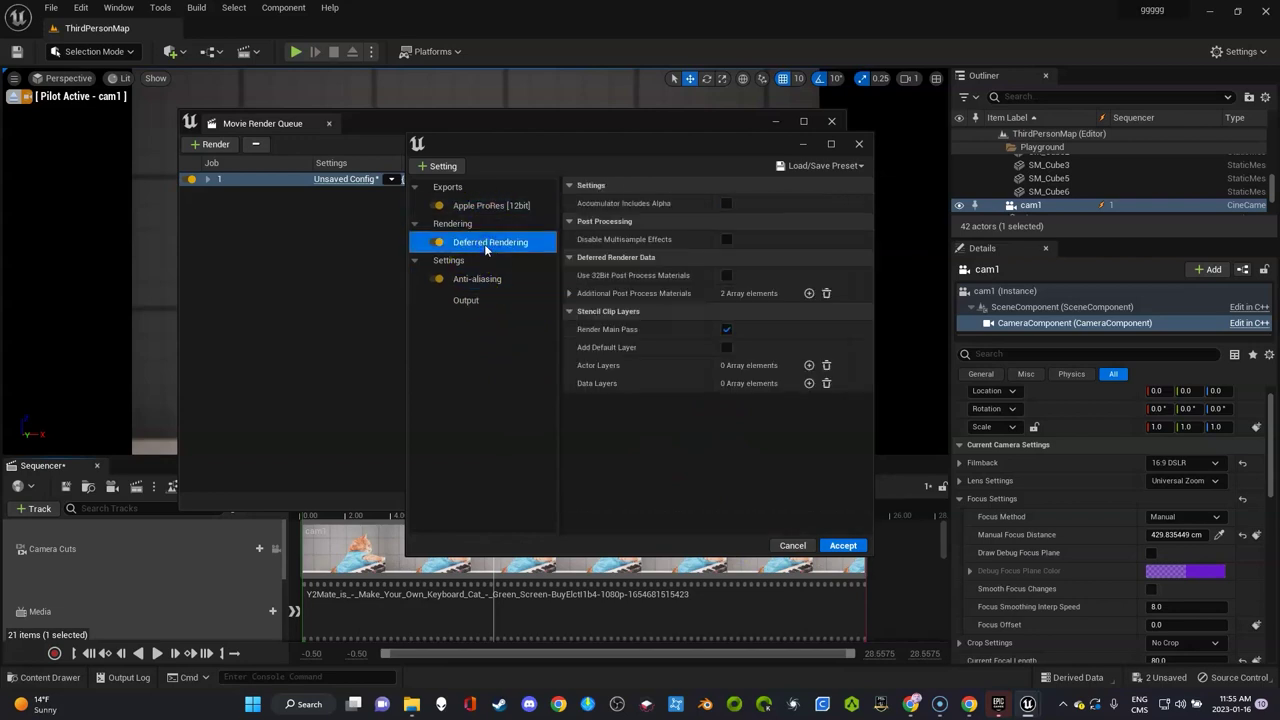
{"action": "left_click", "coordinate": [481, 280]}
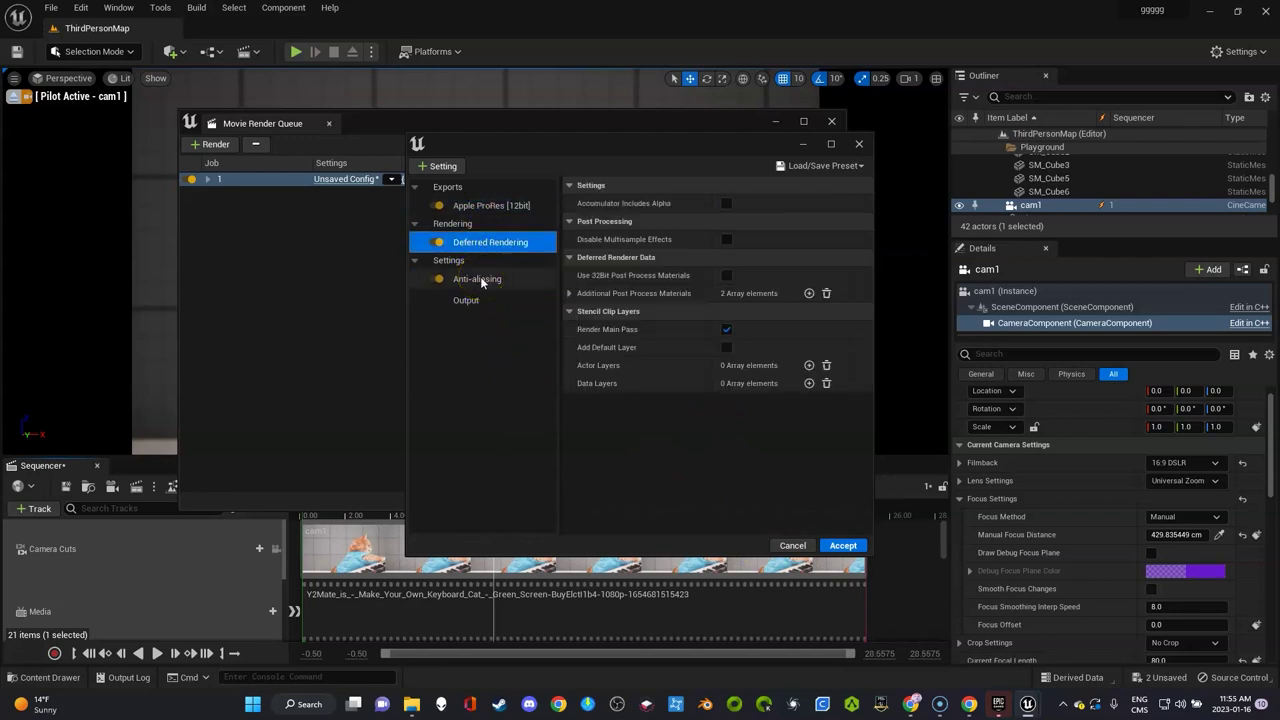
{"action": "left_click", "coordinate": [480, 277]}
{"action": "left_click_drag", "start_coordinate": [796, 202], "coordinate": [745, 205]}
Step: Set the render output directory to the root of the D: drive and accept the configuration
{"action": "left_click", "coordinate": [466, 300]}
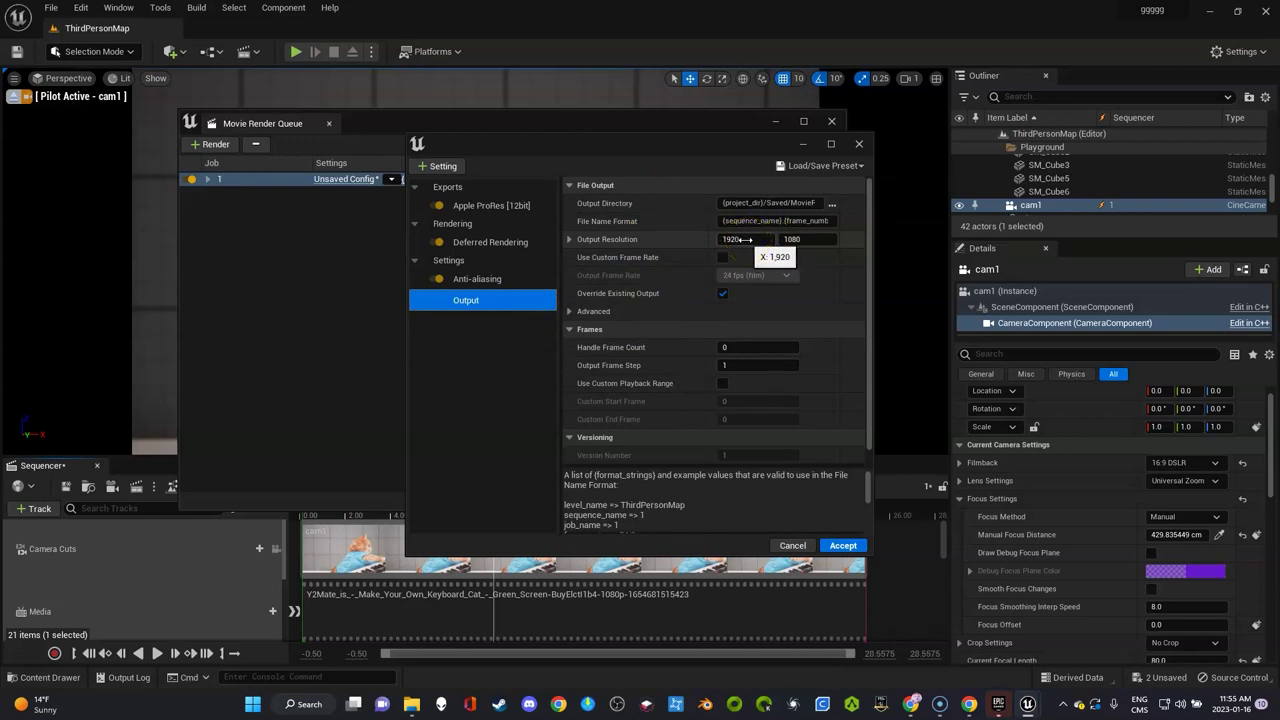
{"action": "left_click", "coordinate": [833, 206]}
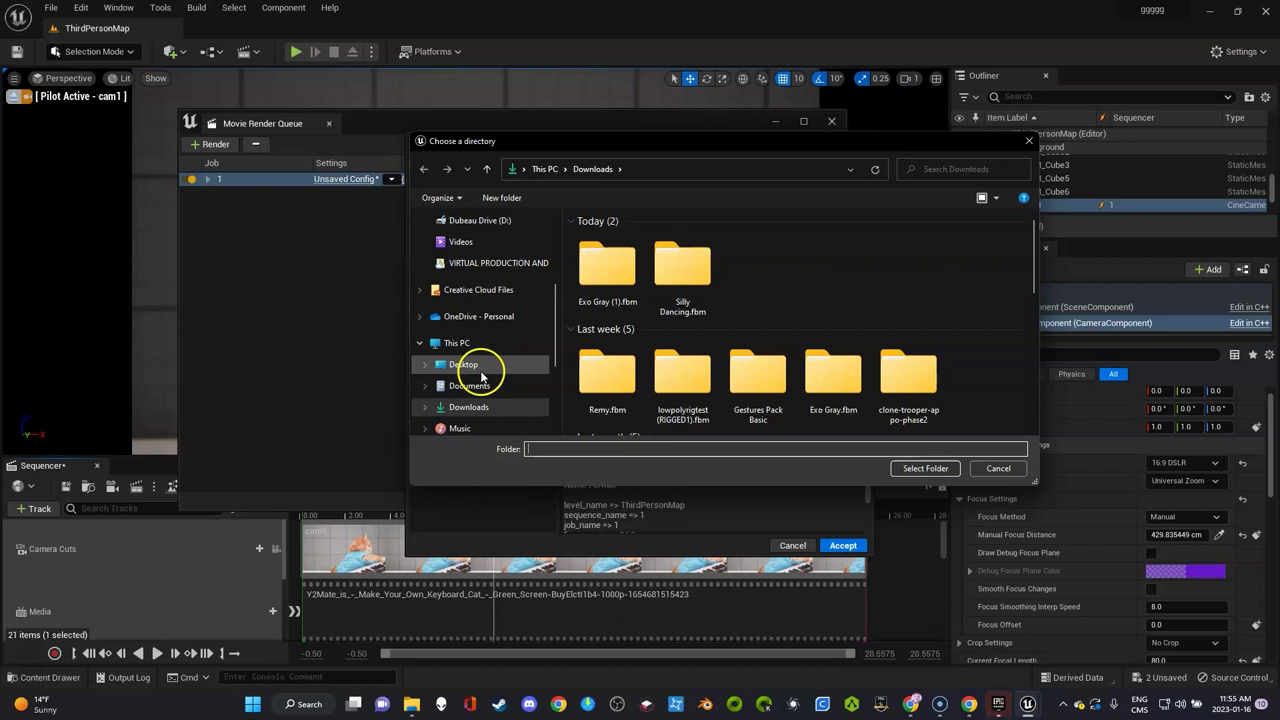
{"action": "scroll", "coordinate": [493, 396], "scroll_direction": "down", "scroll_amount": 1}
{"action": "scroll", "coordinate": [494, 400], "scroll_direction": "down", "scroll_amount": 2}
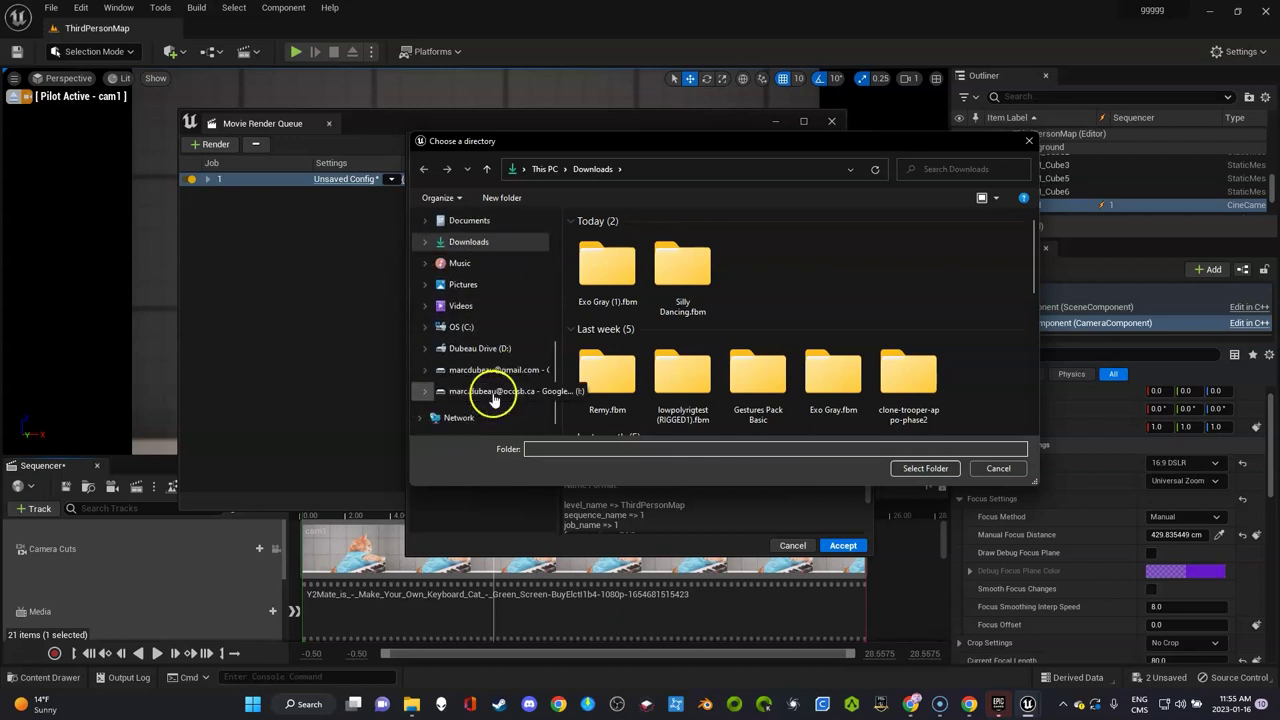
{"action": "left_click", "coordinate": [505, 350]}
{"action": "left_click", "coordinate": [925, 468]}
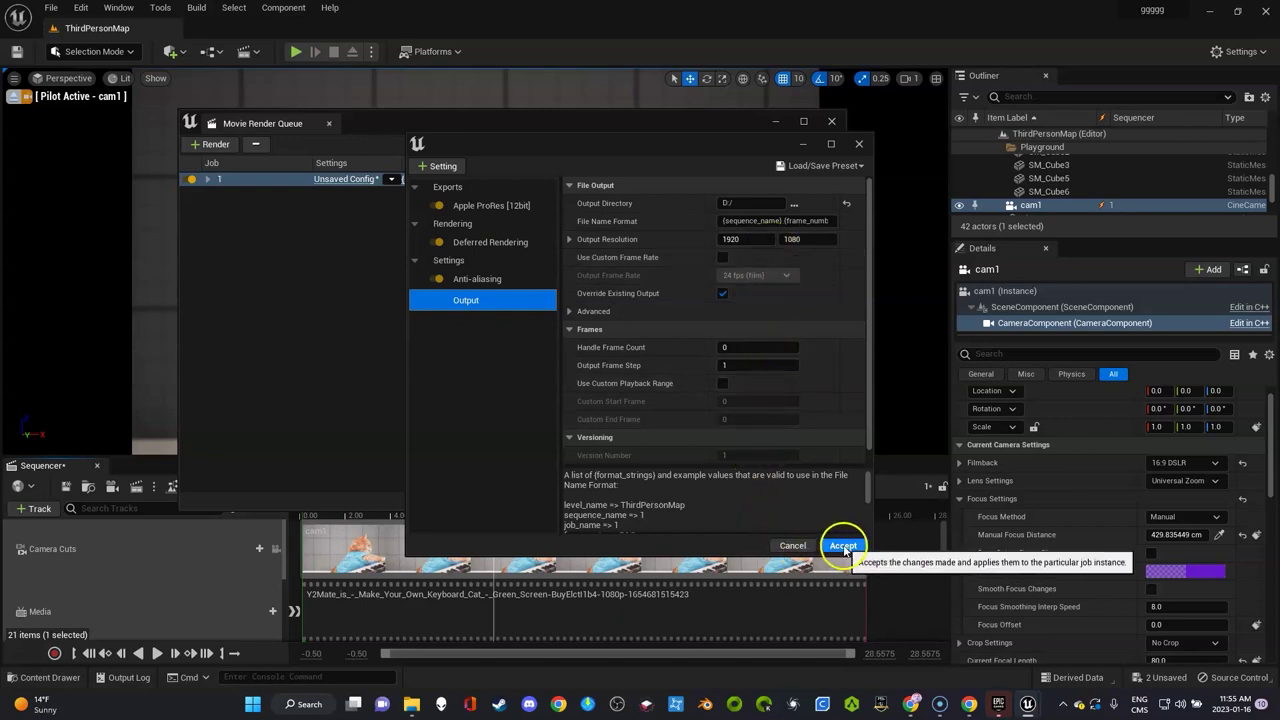
{"action": "left_click", "coordinate": [840, 546]}
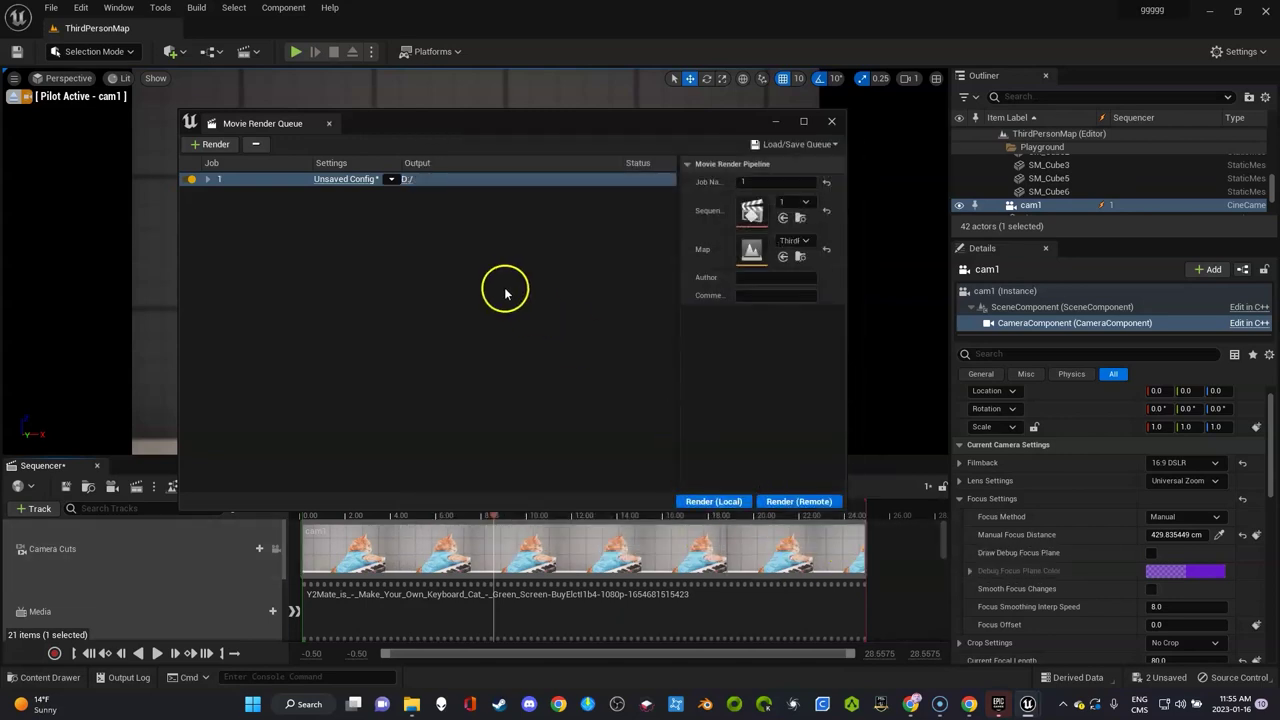
Step: Save the job's render configuration as a preset named prores in the Content folder and accept the settings
{"action": "left_click", "coordinate": [344, 179]}
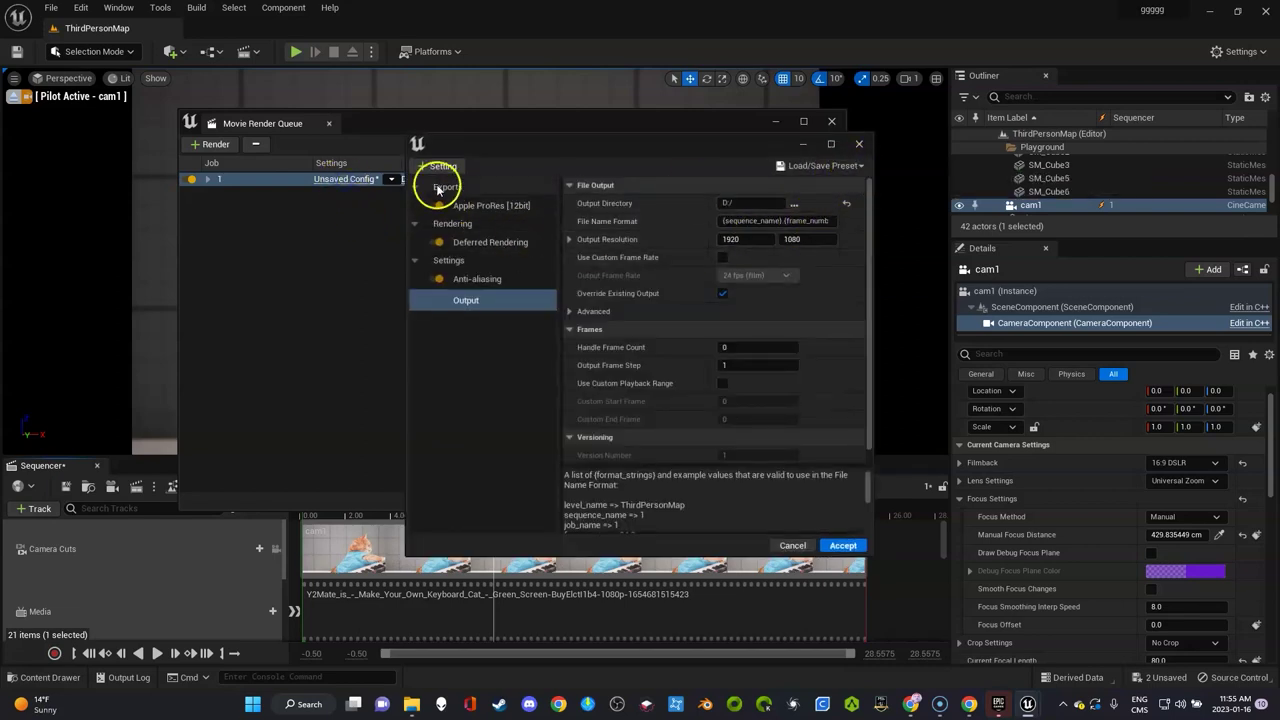
{"action": "left_click", "coordinate": [849, 170]}
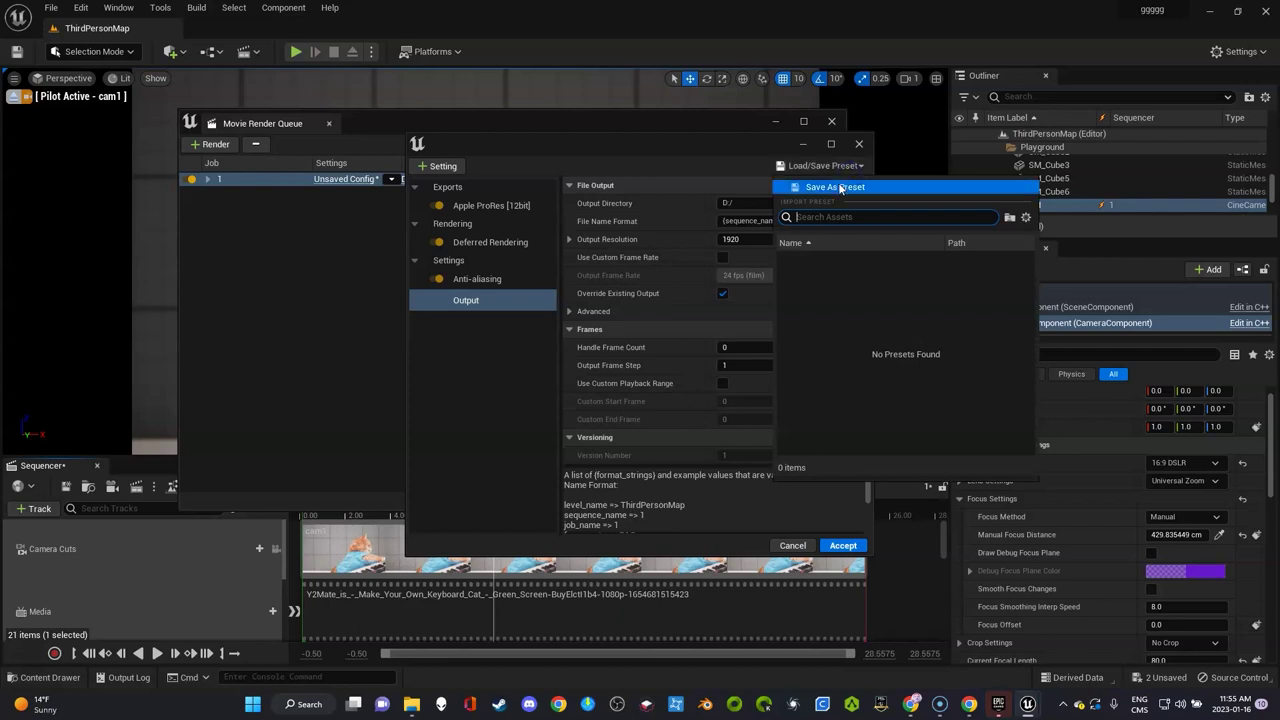
{"action": "left_click", "coordinate": [836, 187]}
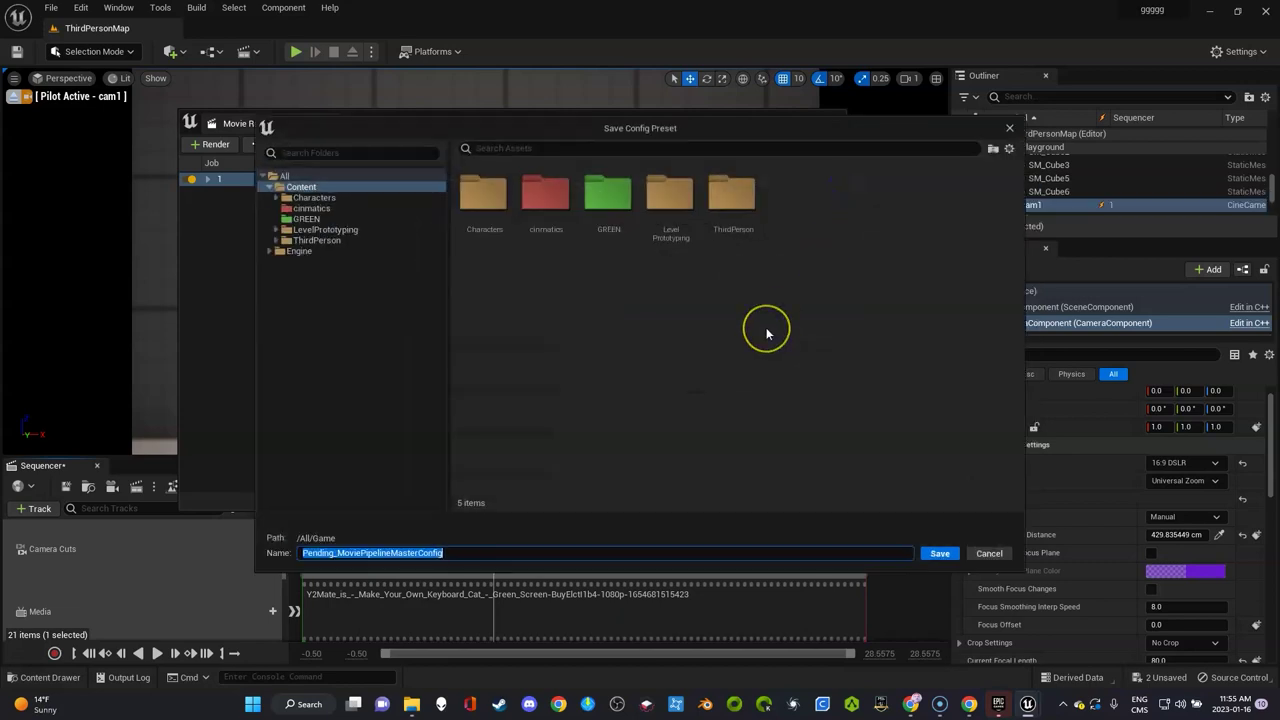
{"action": "type", "text": "111"}
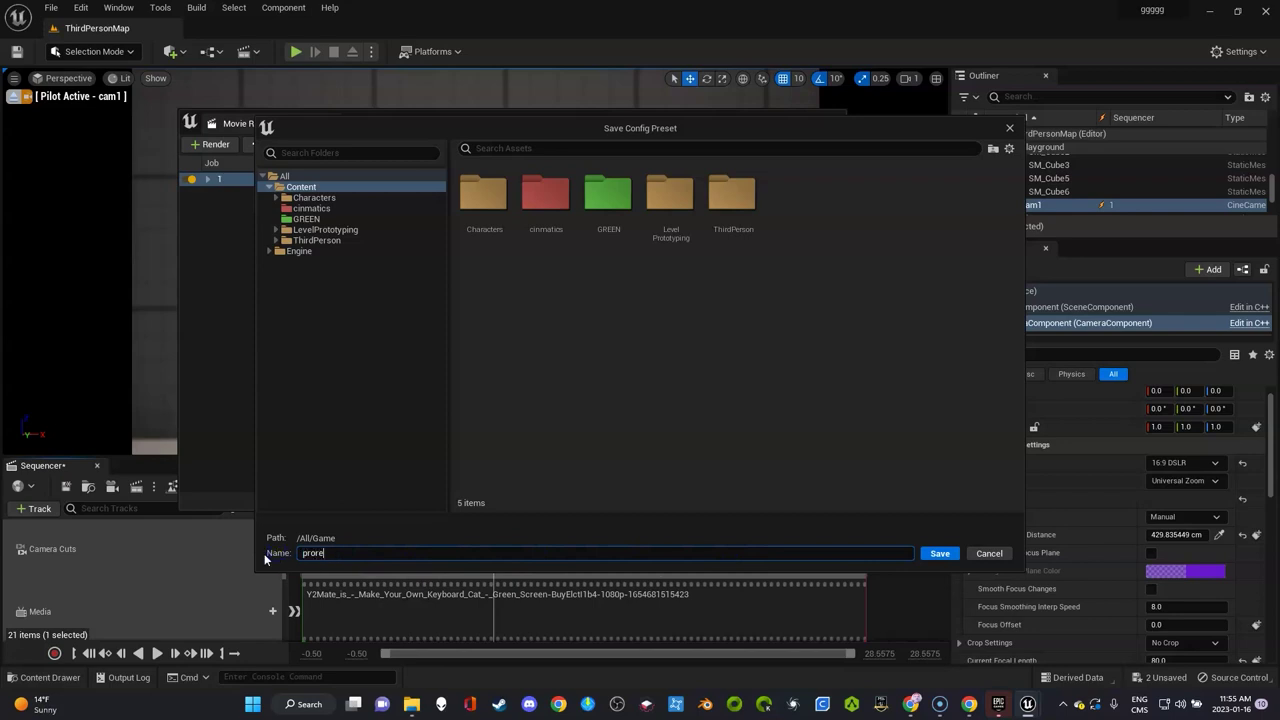
{"action": "left_click", "coordinate": [940, 554]}
{"action": "left_click", "coordinate": [833, 537]}
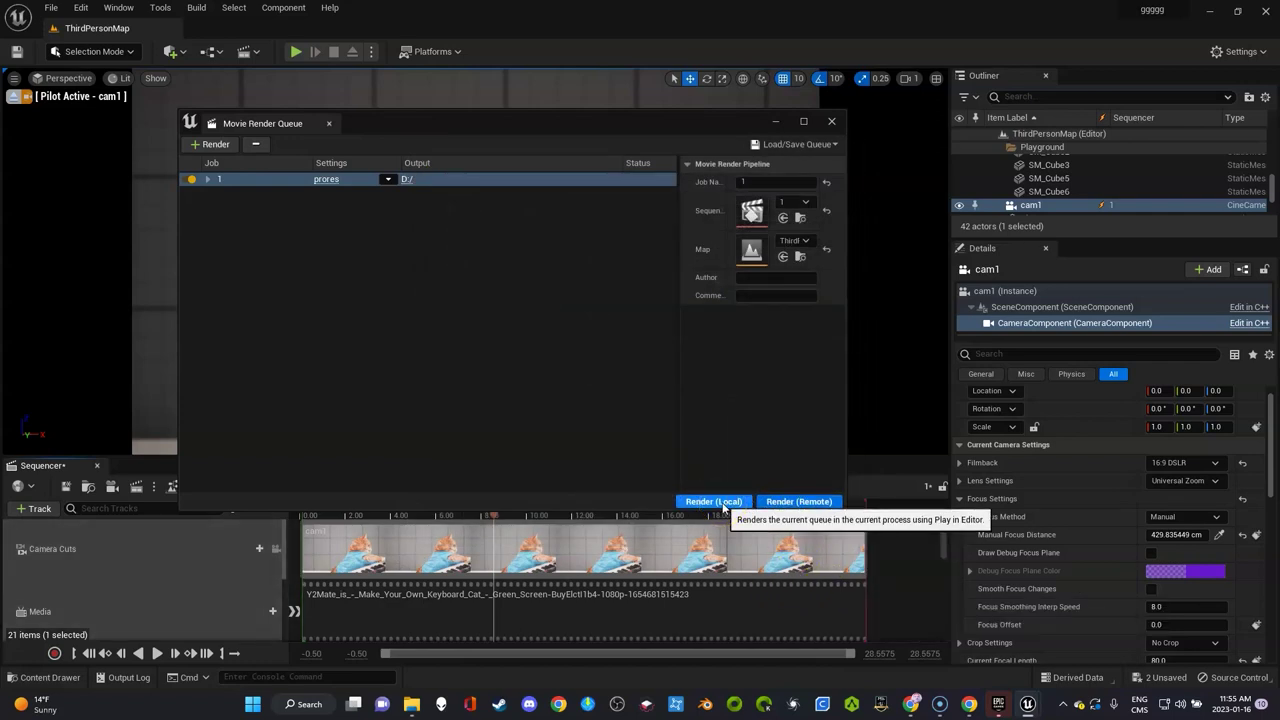
Step: Render the queued prores job locally in the current editor process
{"action": "left_click", "coordinate": [716, 502]}
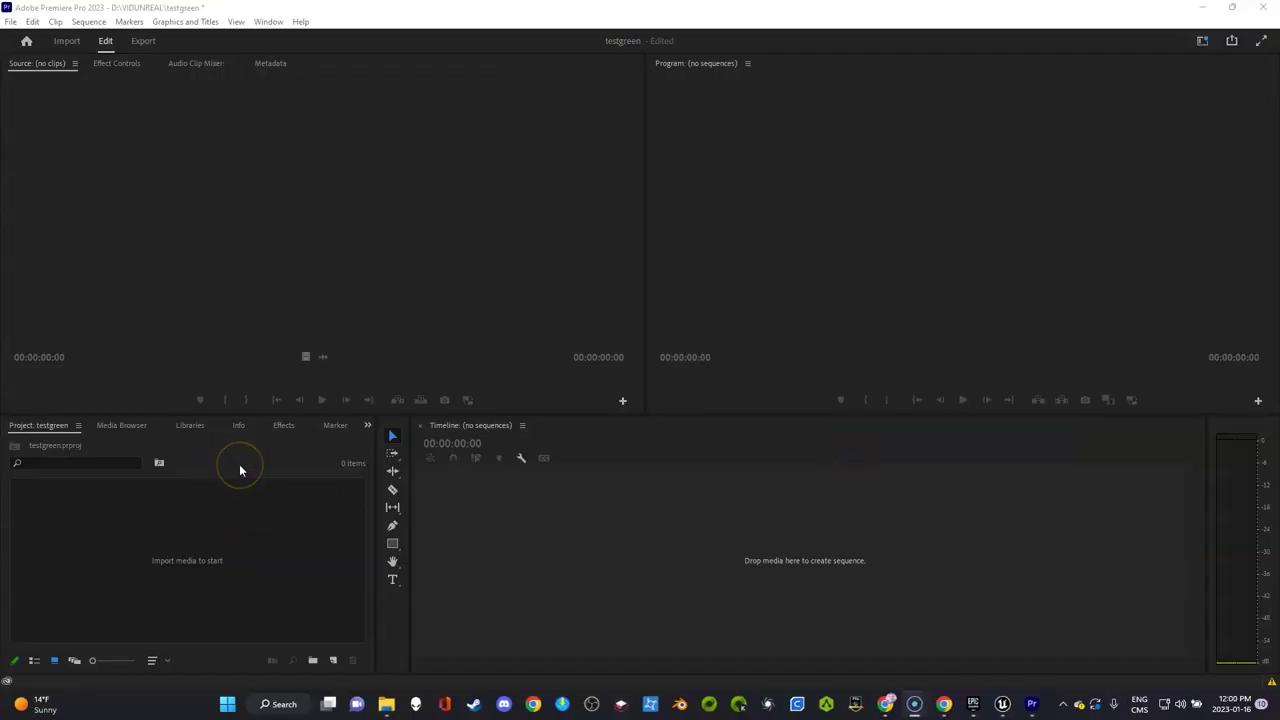
Step: Switch to Premiere Pro, import the rendered 1.mov from the D: drive and create a new sequence from it
{"action": "right_click", "coordinate": [239, 468]}
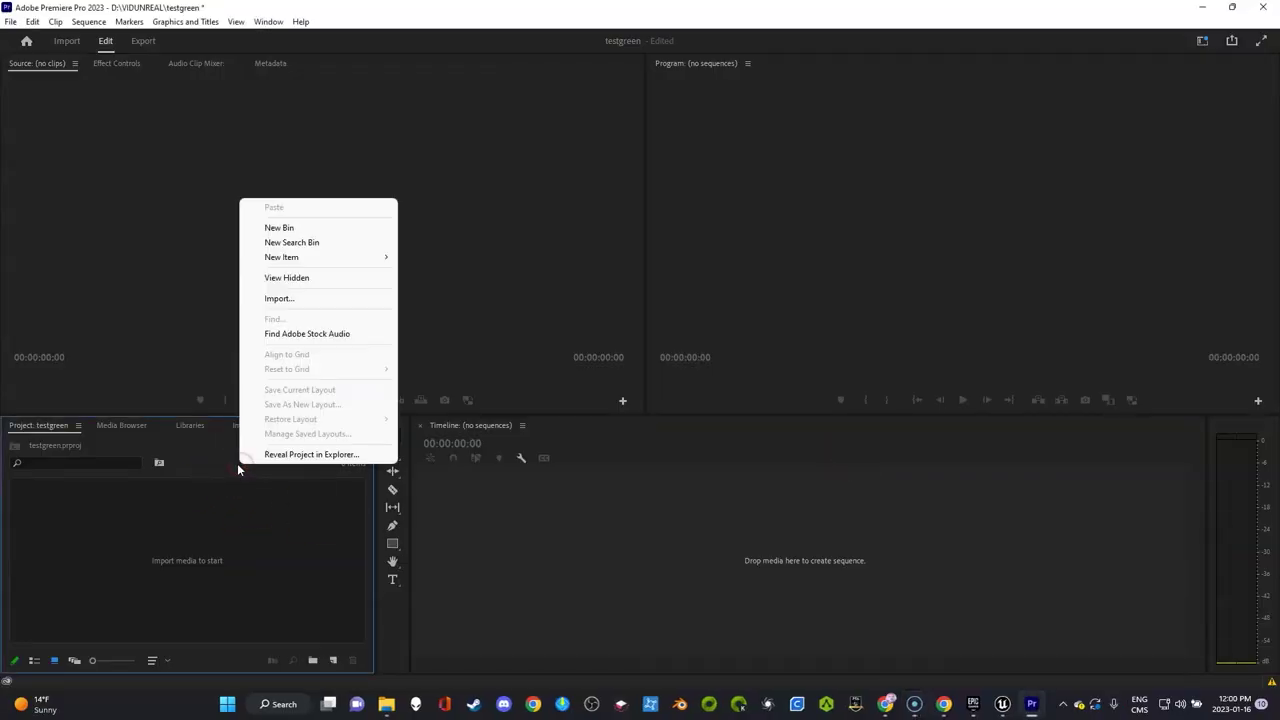
{"action": "left_click", "coordinate": [320, 298]}
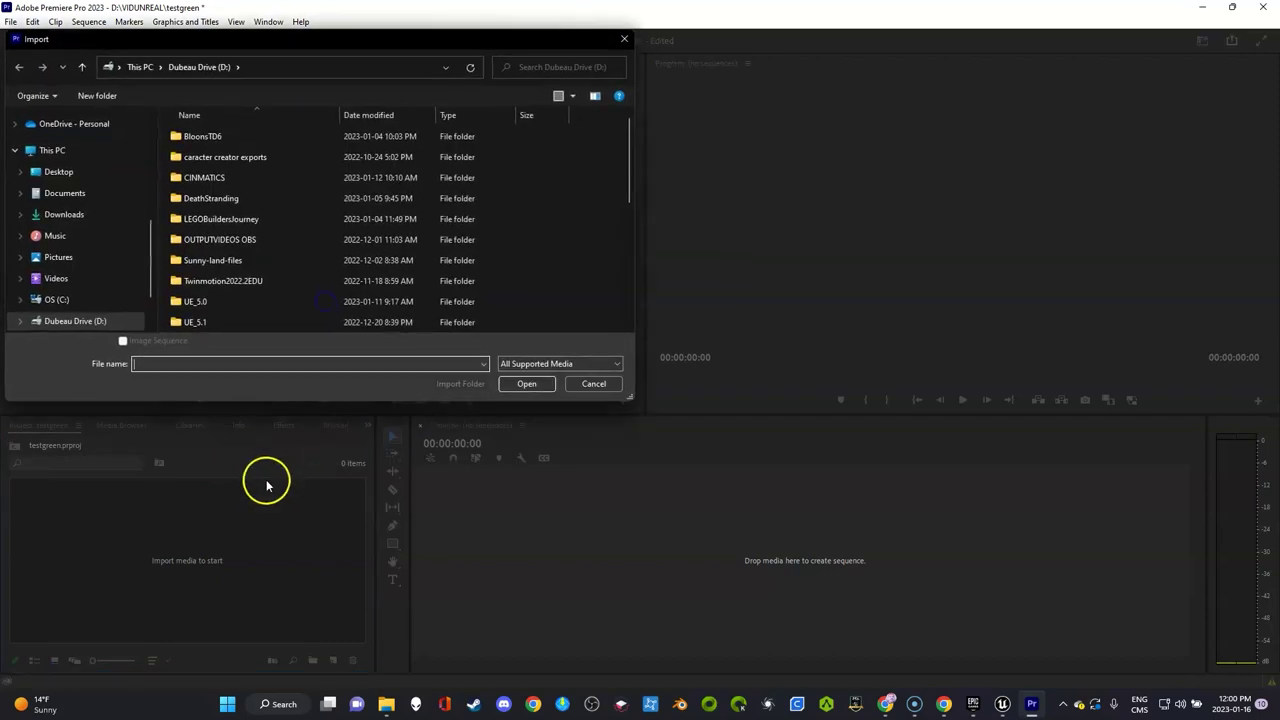
{"action": "scroll", "coordinate": [230, 277], "scroll_direction": "down", "scroll_amount": 2}
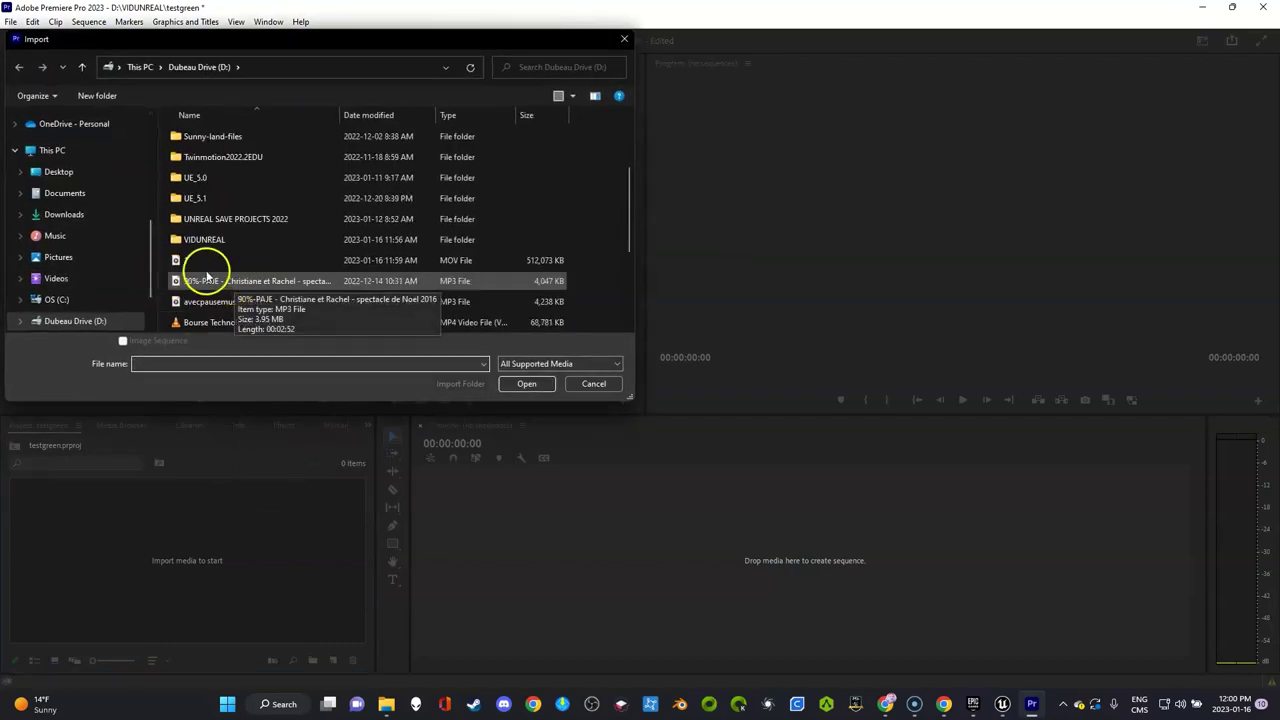
{"action": "double_click", "coordinate": [207, 261]}
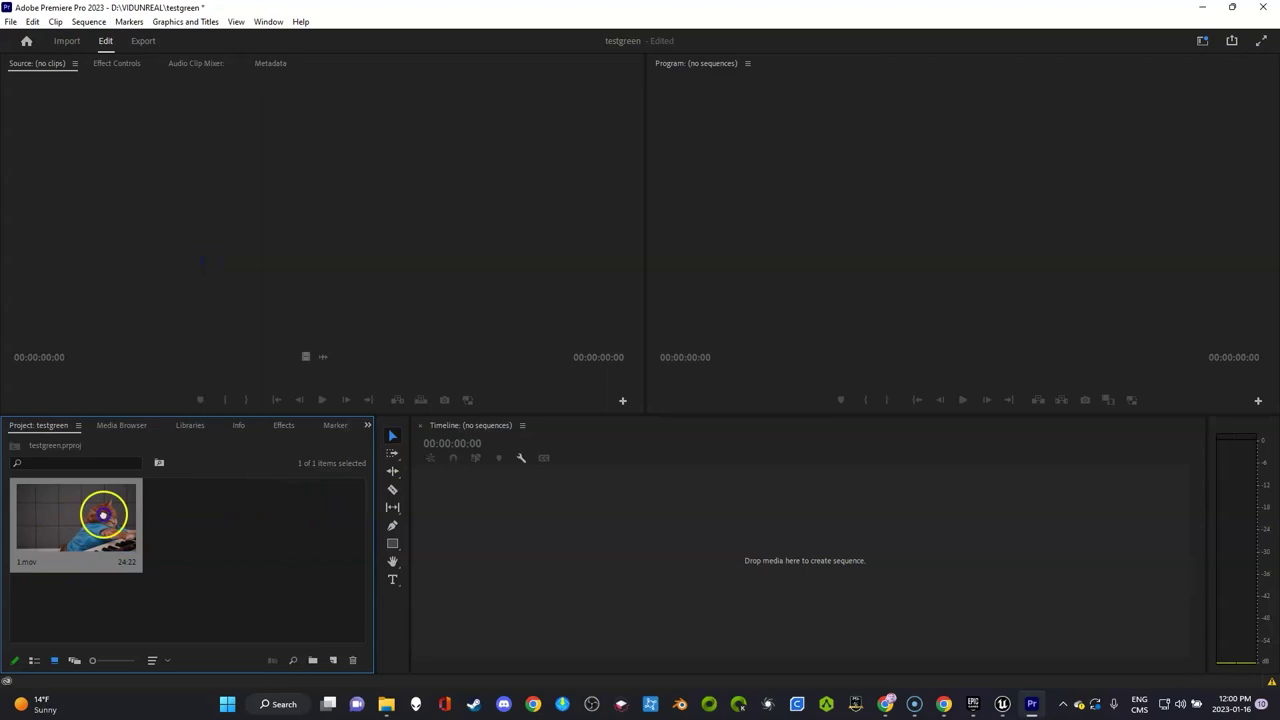
{"action": "left_click_drag", "start_coordinate": [117, 515], "coordinate": [520, 537]}
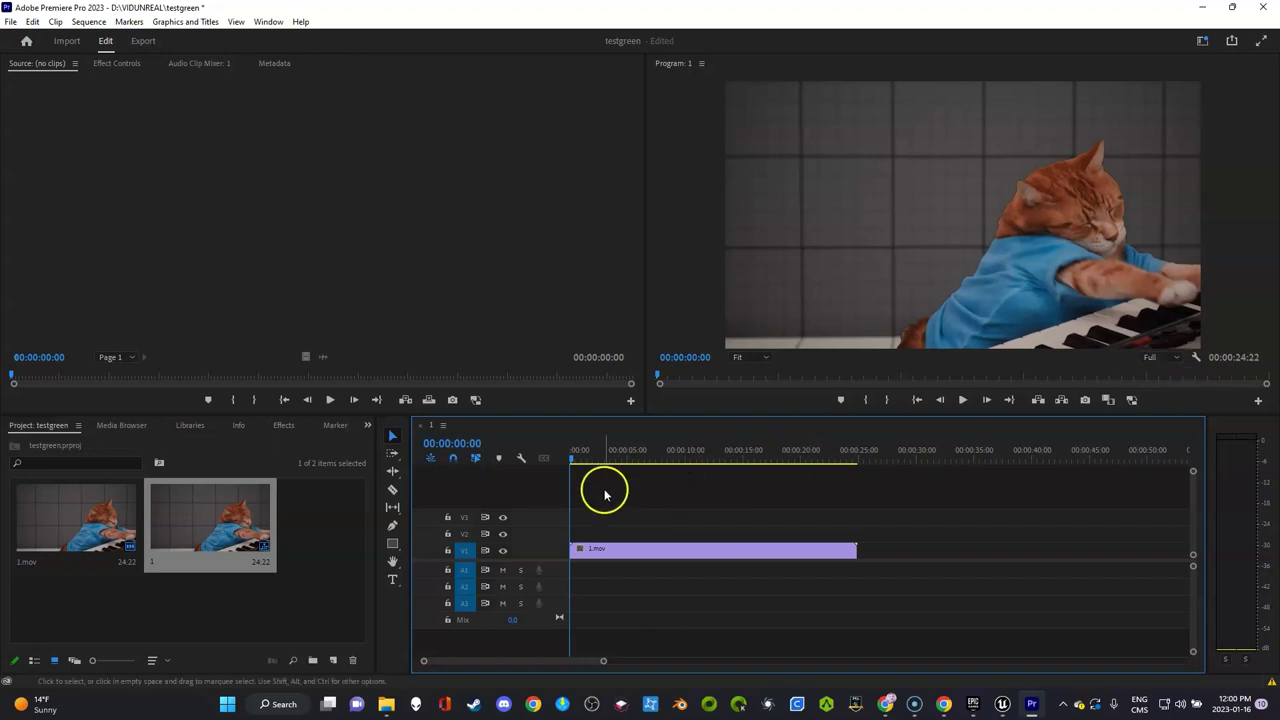
Step: Play back the 1.mov sequence to review the rendered keyboard-cat shot, stopping about 11 seconds in
{"action": "key", "text": "space"}
{"action": "key", "text": "space"}
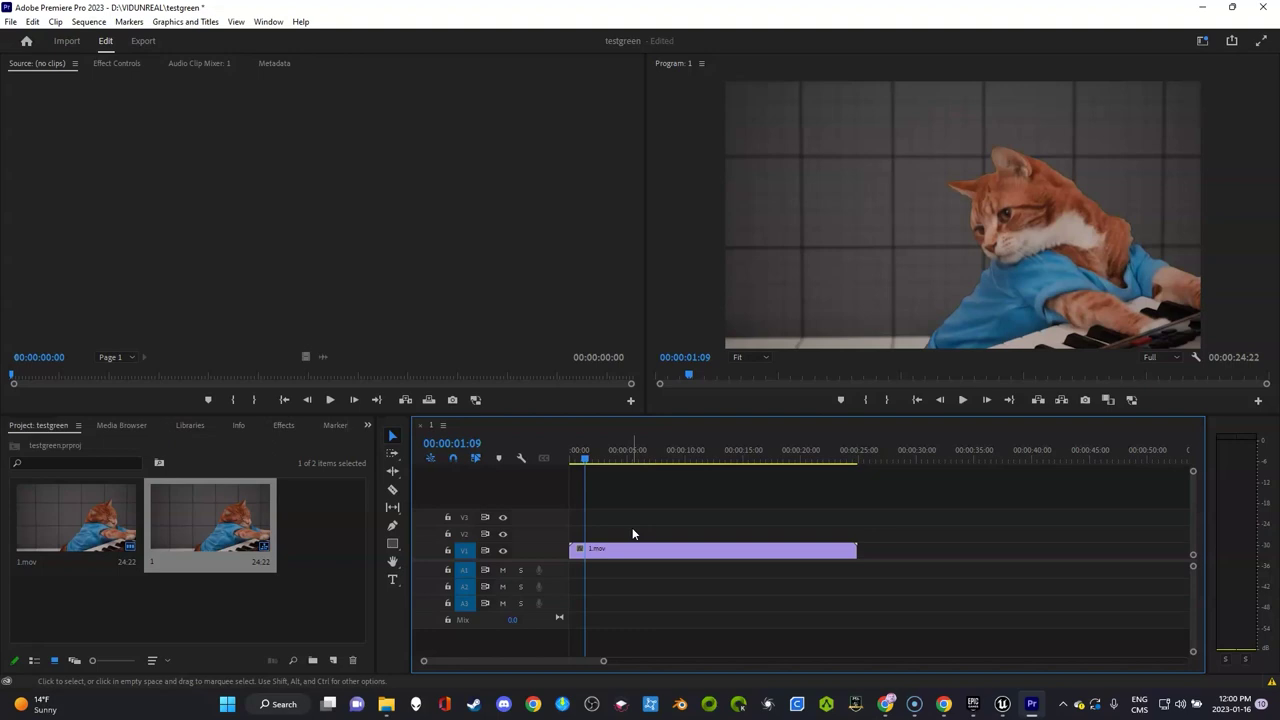
{"action": "key", "text": "space"}
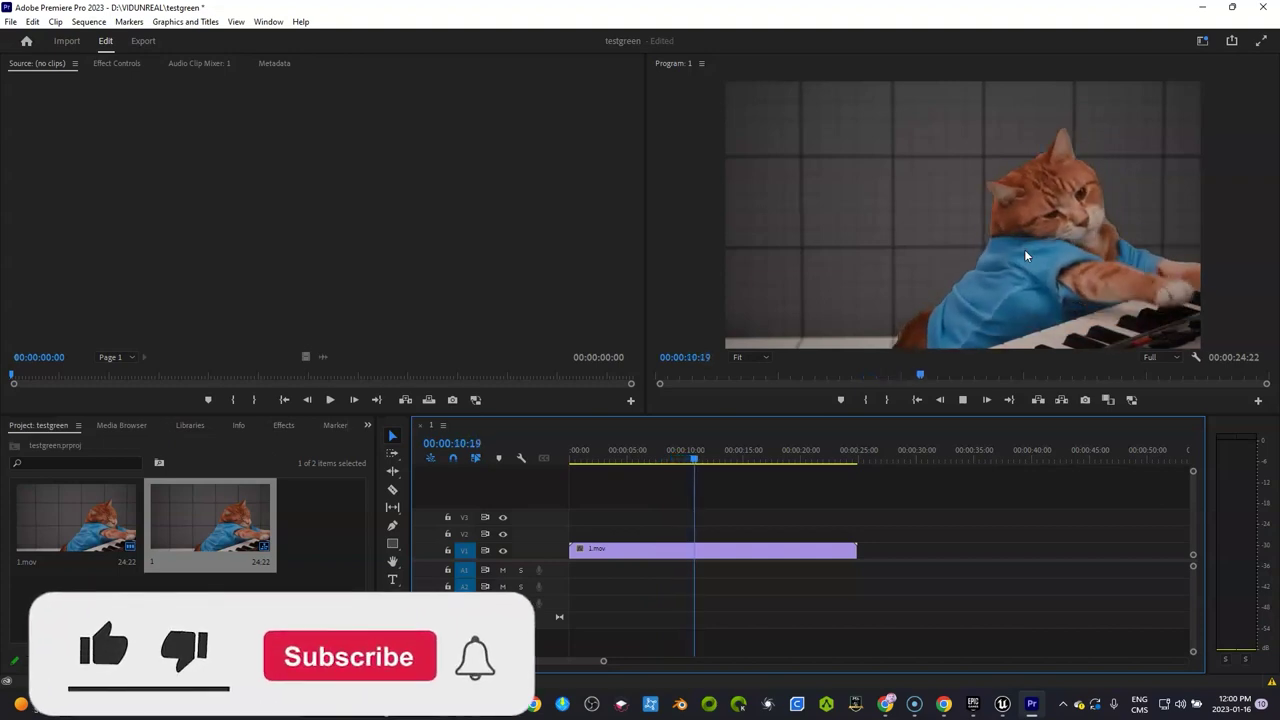
{"action": "left_click", "coordinate": [998, 256]}
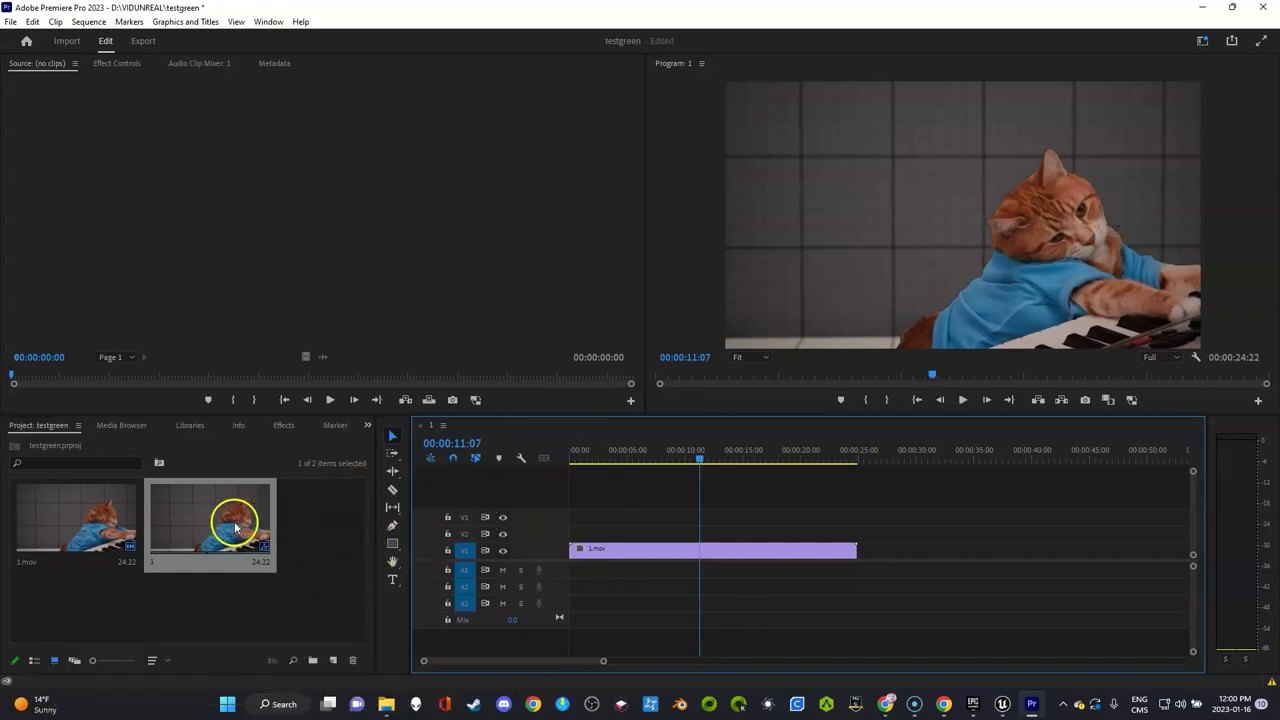
{"action": "left_click_drag", "start_coordinate": [236, 528], "coordinate": [556, 563]}
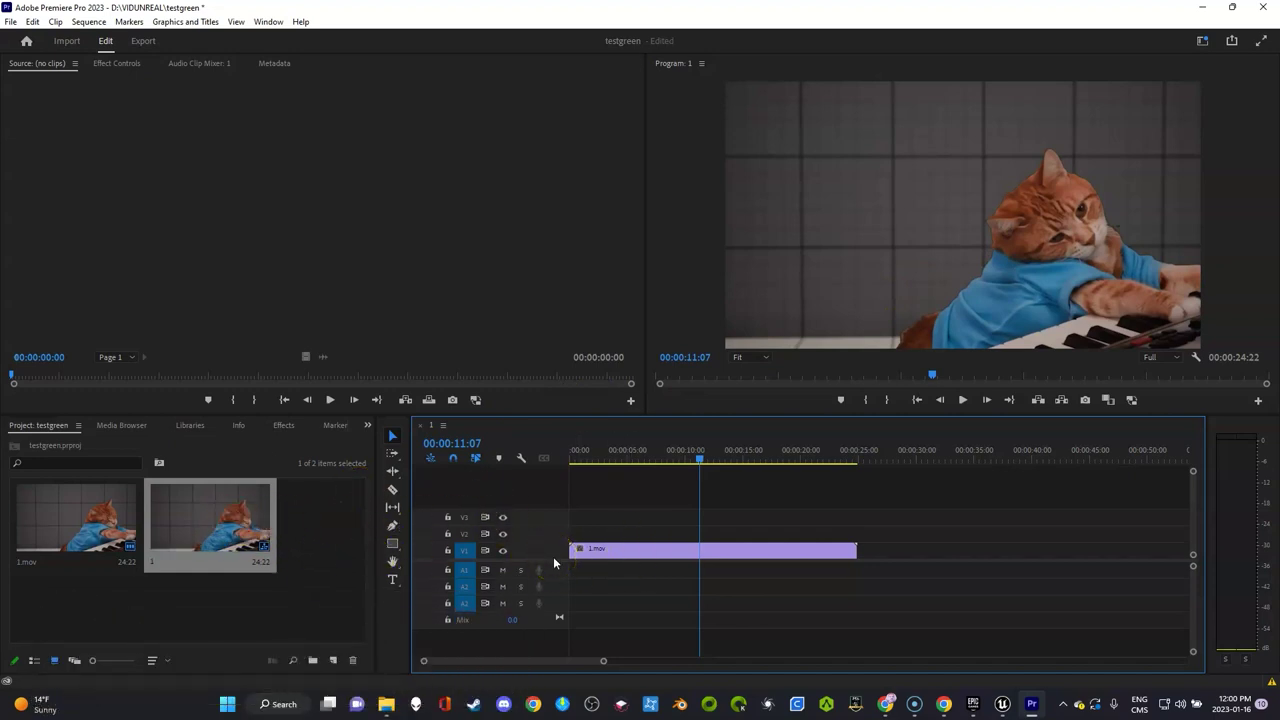